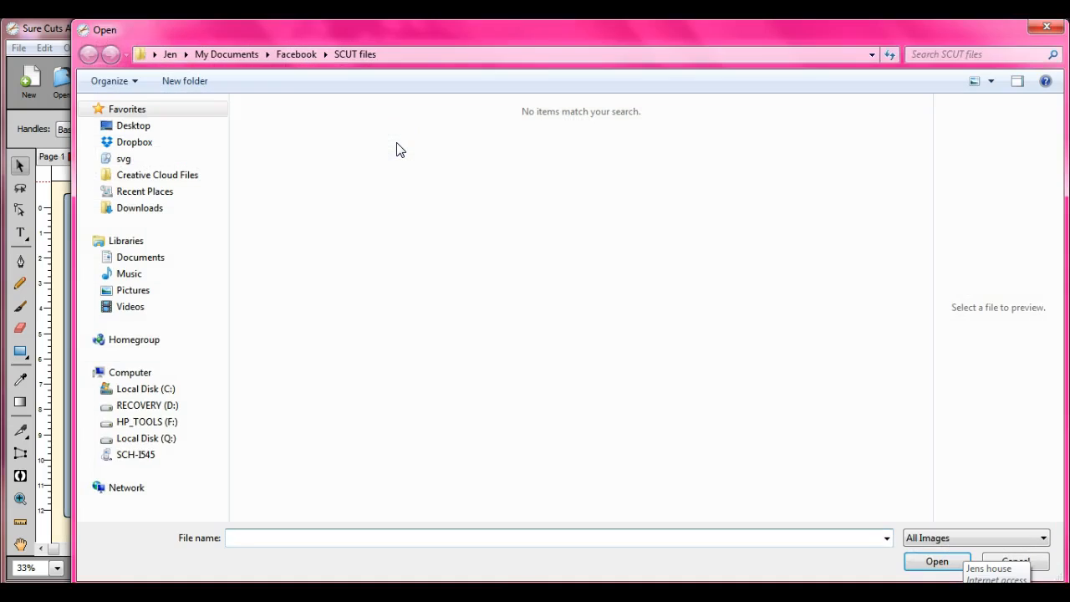
# Step: Load the chevron owl JPG from the JPG PNG files folder inside the Facebook folder as the trace image
pyautogui.click(296, 54)
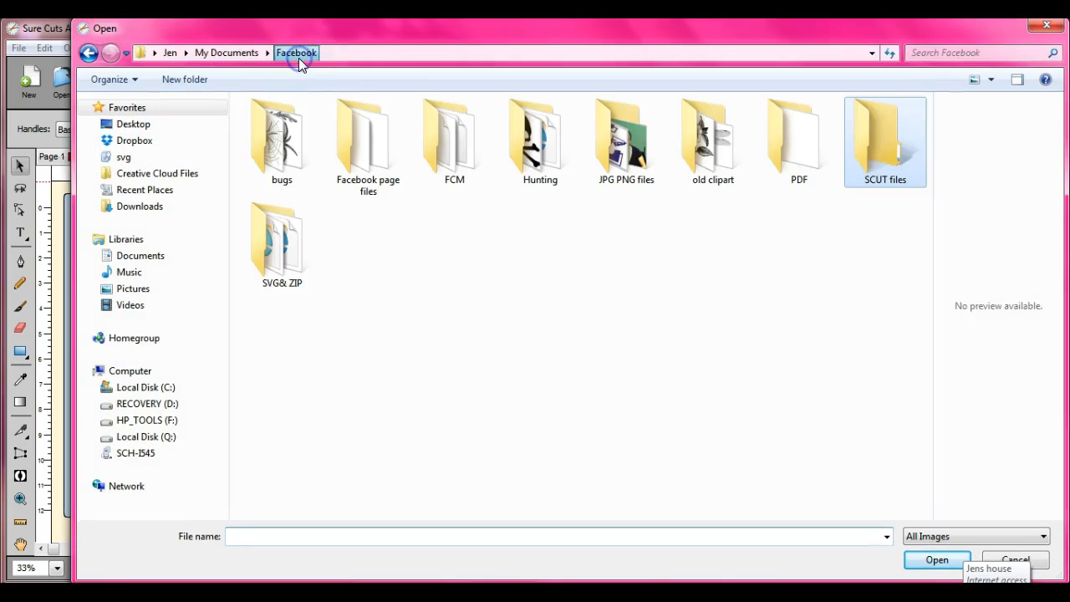
pyautogui.click(566, 233)
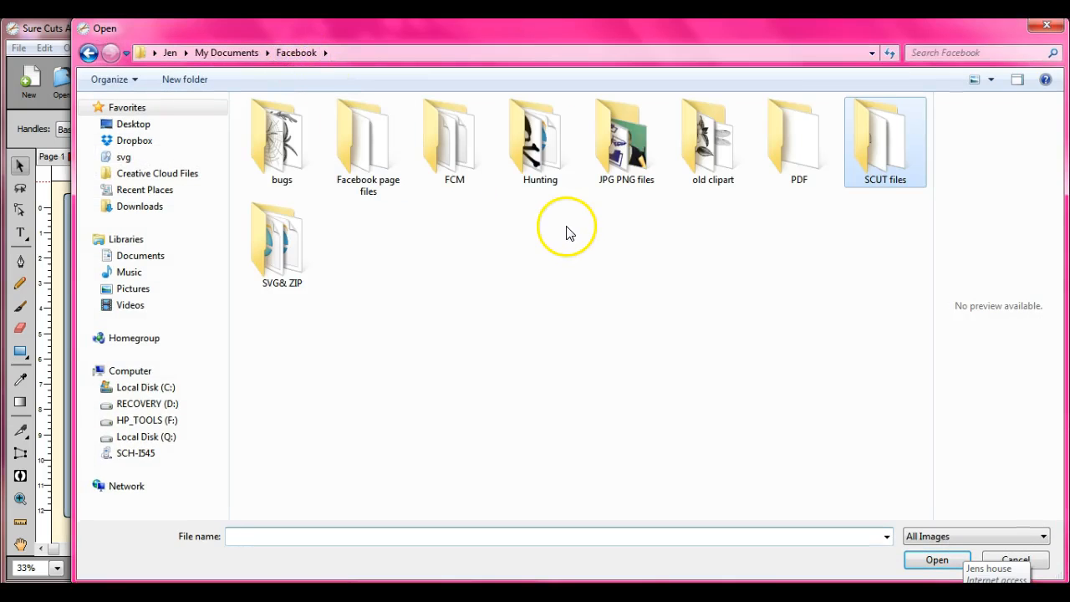
pyautogui.doubleClick(631, 157)
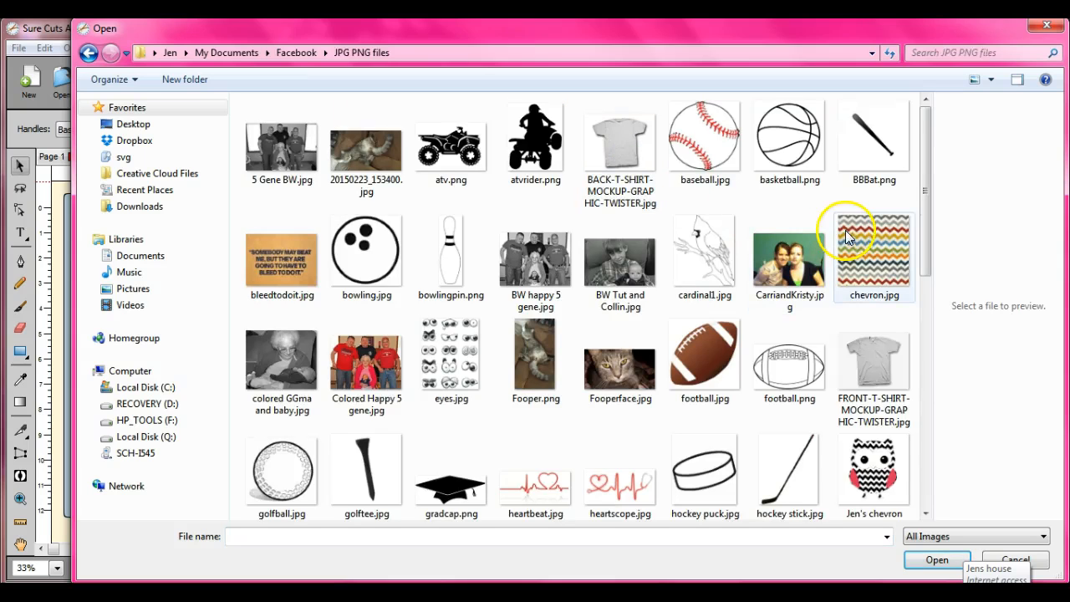
pyautogui.moveTo(923, 173); pyautogui.dragTo(927, 249)
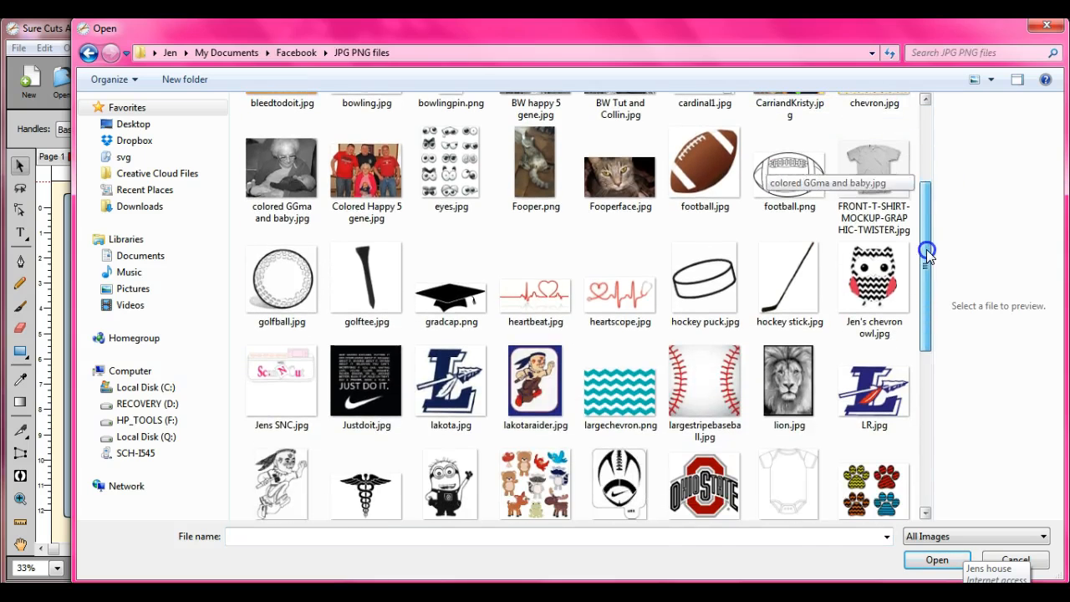
pyautogui.doubleClick(872, 269)
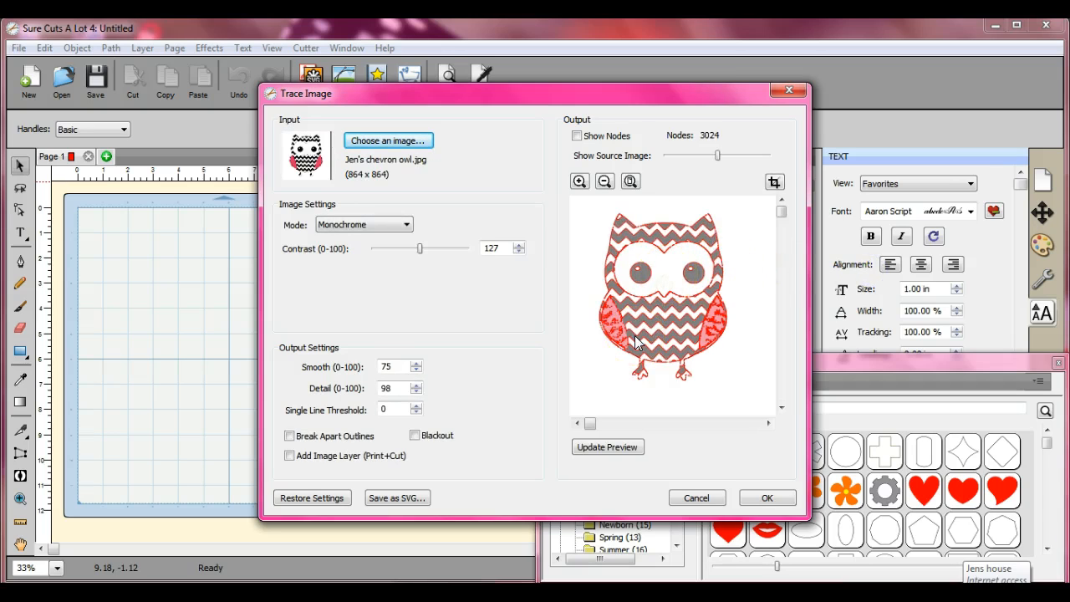
# Step: Set the trace smoothness to 100 and update the preview
pyautogui.click(392, 366)
pyautogui.moveTo(392, 366); pyautogui.dragTo(359, 367)
pyautogui.write('100')
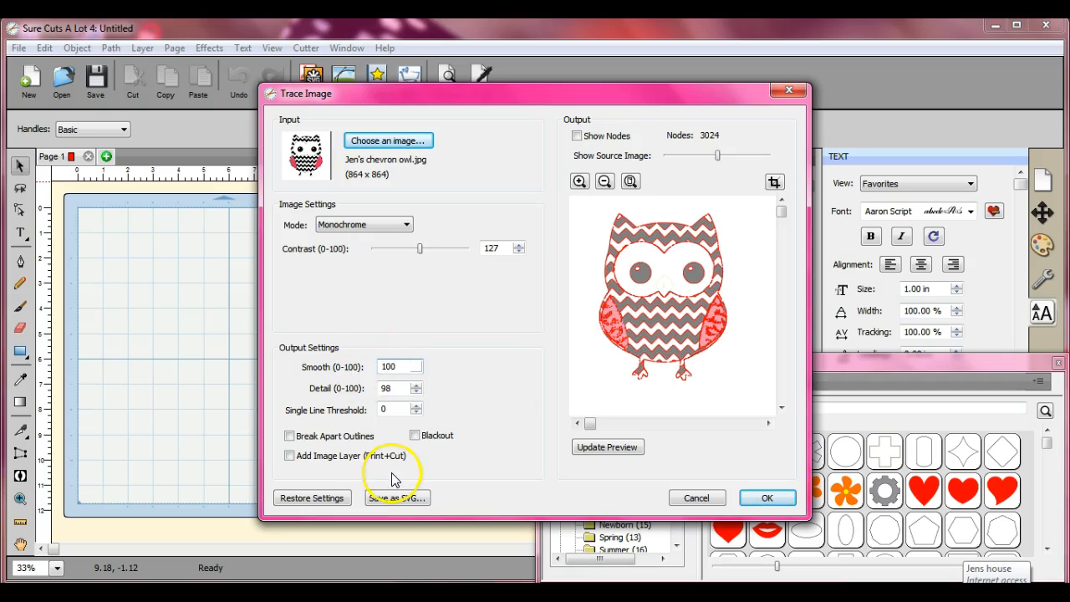
pyautogui.click(606, 447)
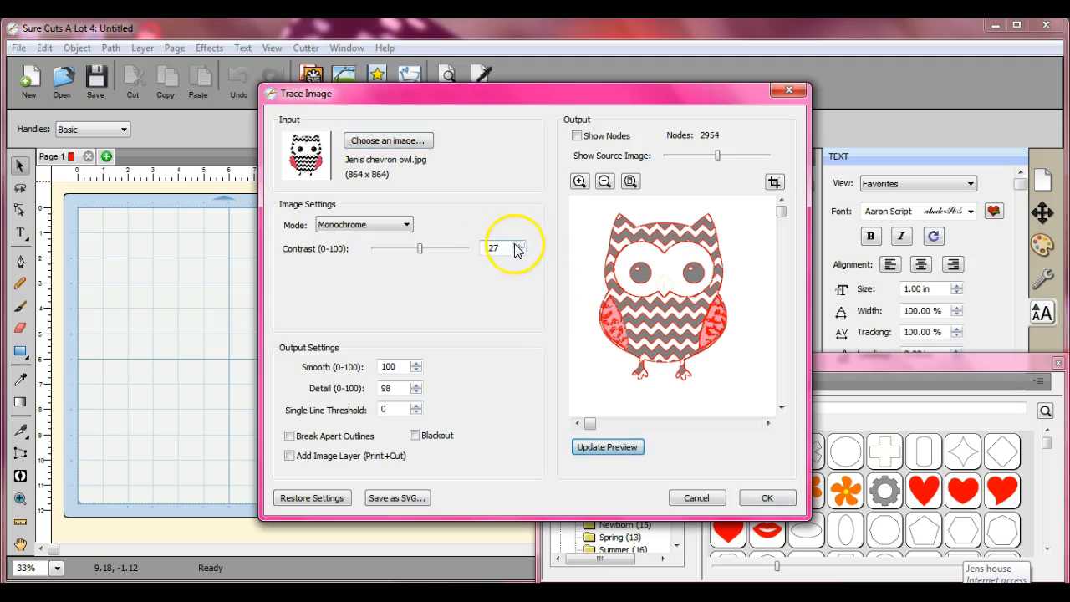
# Step: Set the monochrome trace contrast to 238, update the preview and accept the owl trace
pyautogui.moveTo(498, 248); pyautogui.dragTo(468, 253)
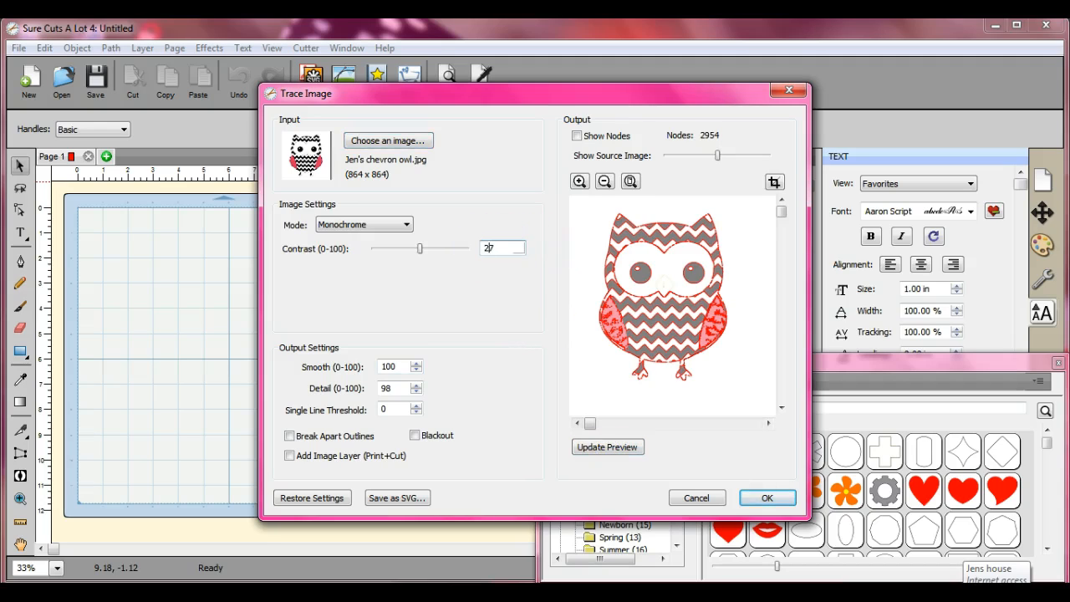
pyautogui.press('Tab')
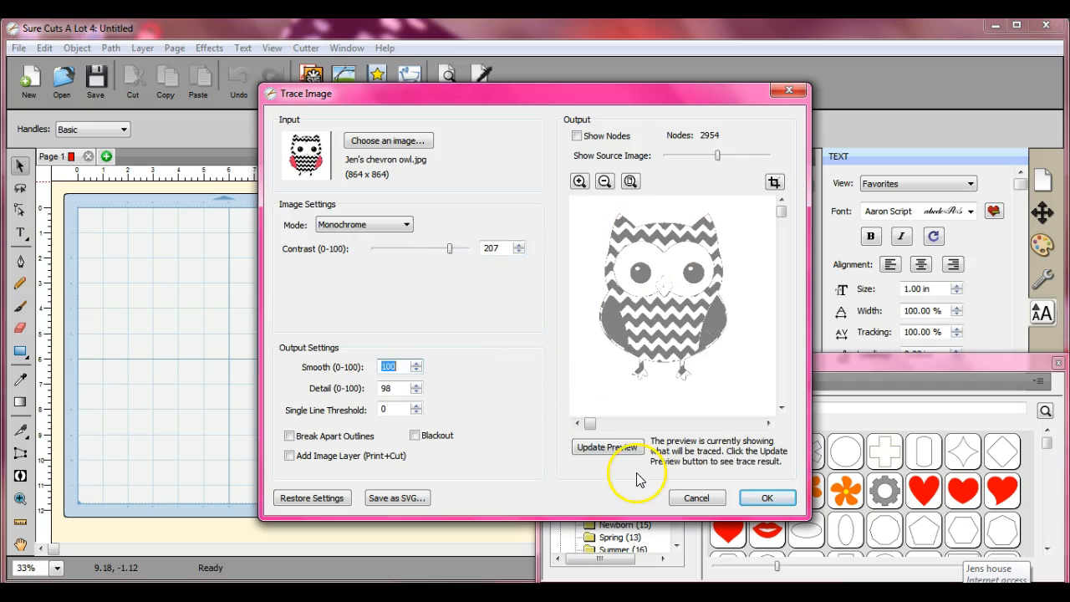
pyautogui.click(518, 244)
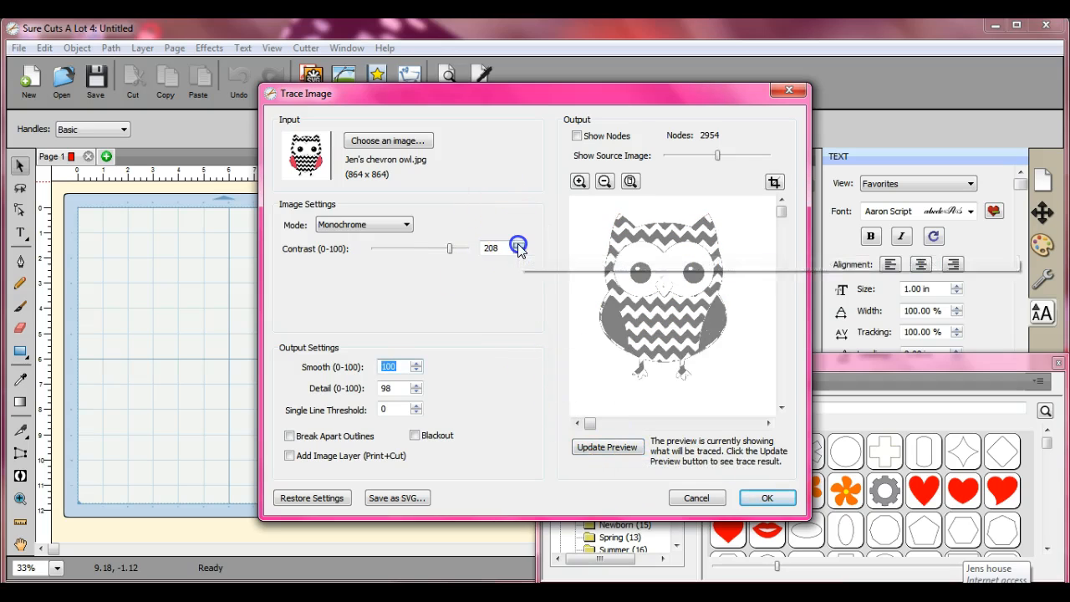
pyautogui.click(519, 245)
pyautogui.click(518, 244)
pyautogui.click(518, 244)
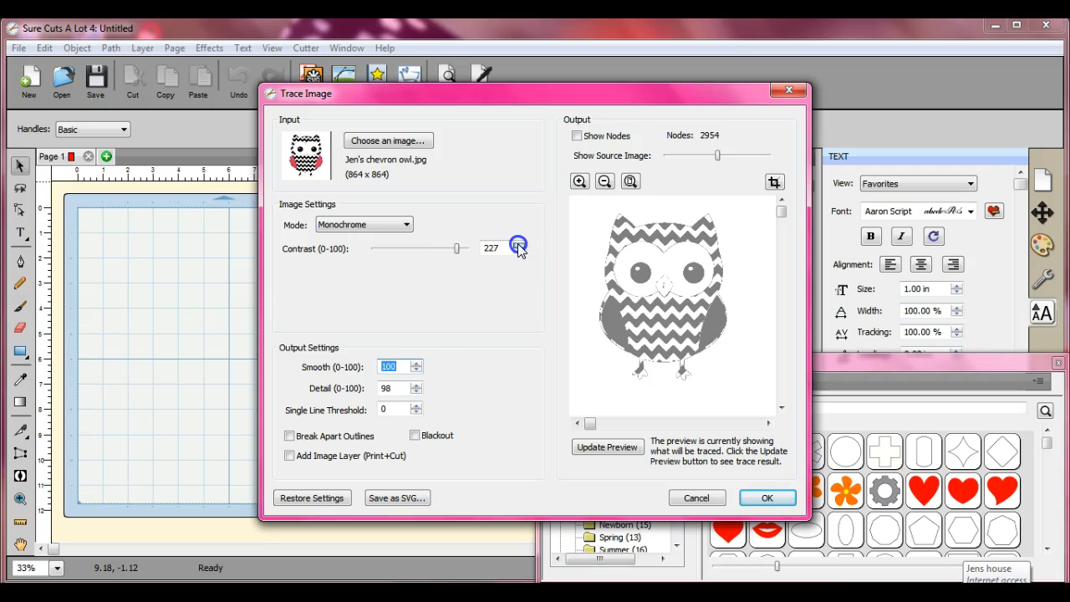
pyautogui.click(518, 245)
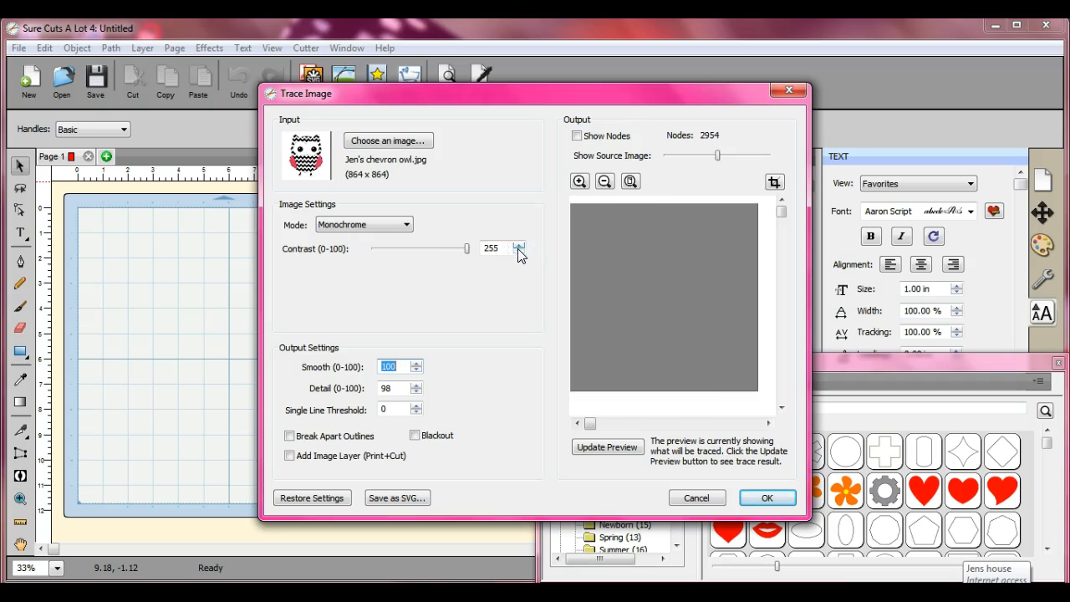
pyautogui.click(518, 252)
pyautogui.click(519, 253)
pyautogui.click(519, 253)
pyautogui.click(518, 252)
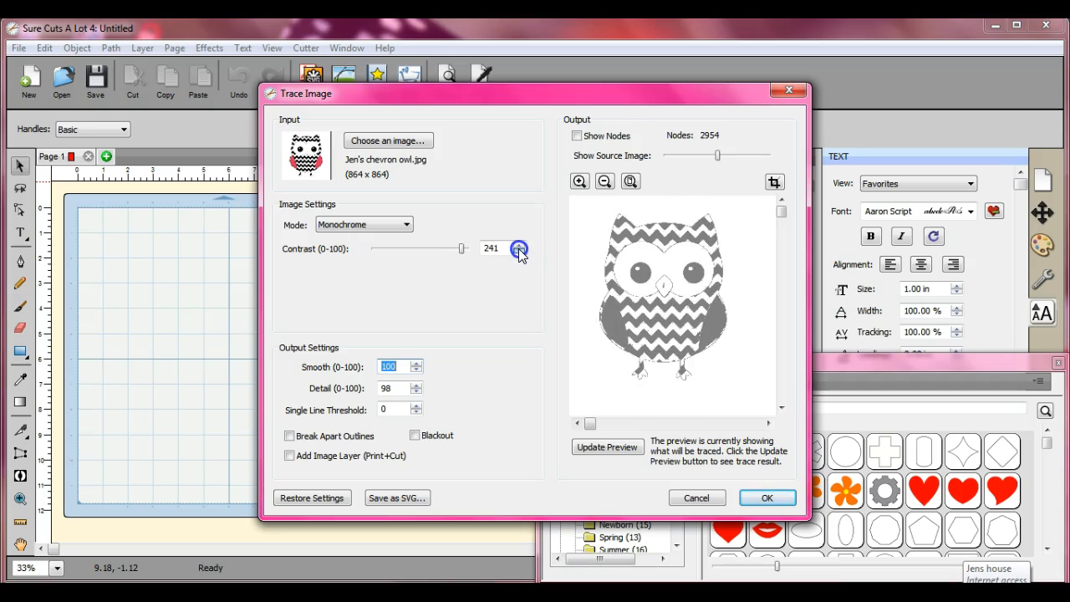
pyautogui.click(606, 447)
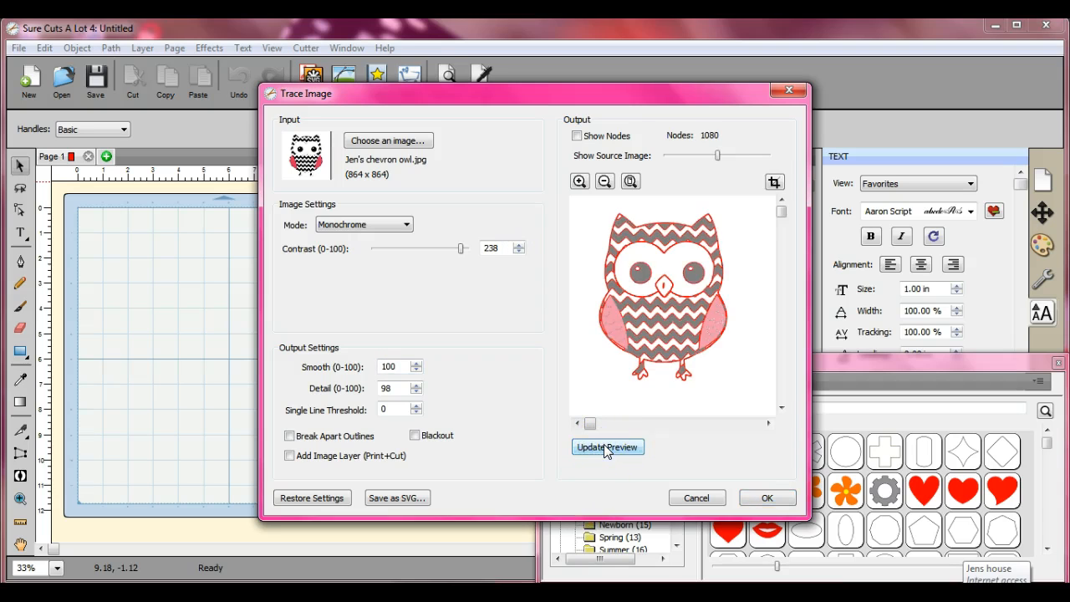
pyautogui.click(764, 498)
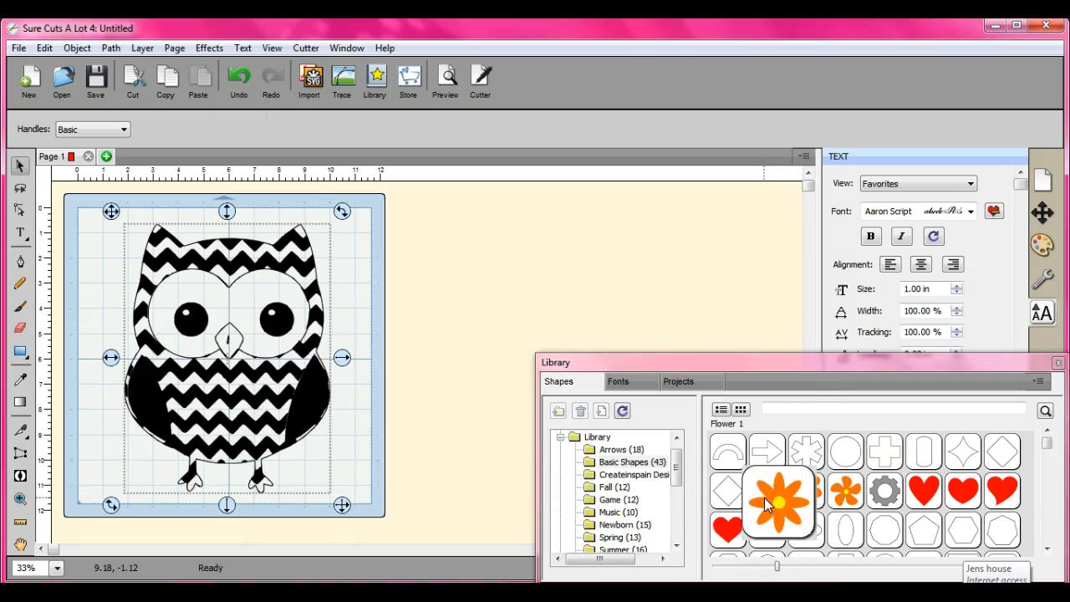
# Step: Close the shape library, break the traced owl apart into separate shapes and display the document as outlines only
pyautogui.click(1058, 364)
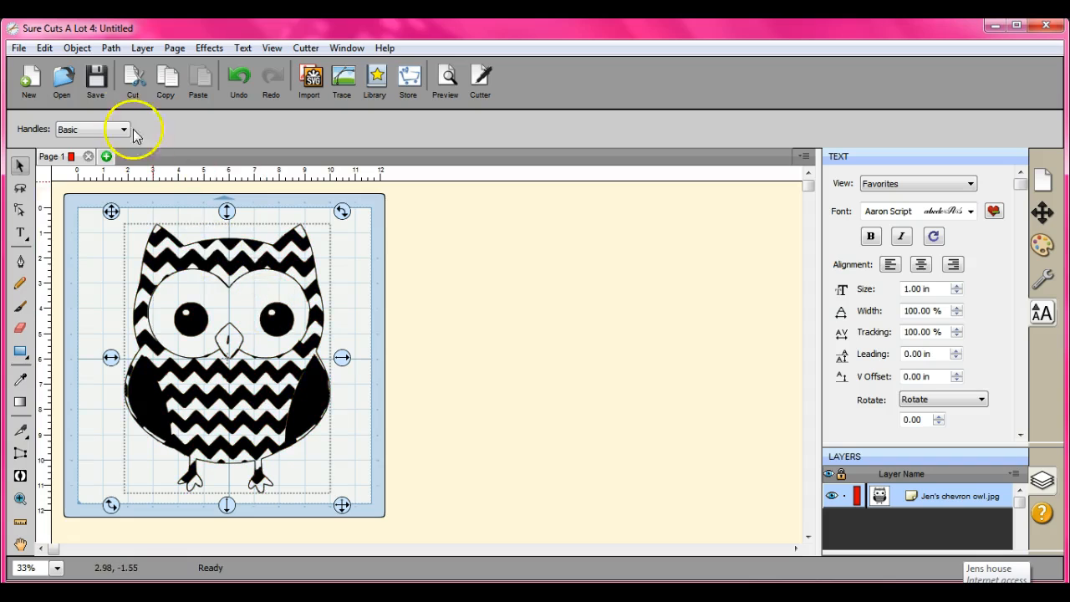
pyautogui.click(77, 48)
pyautogui.click(109, 182)
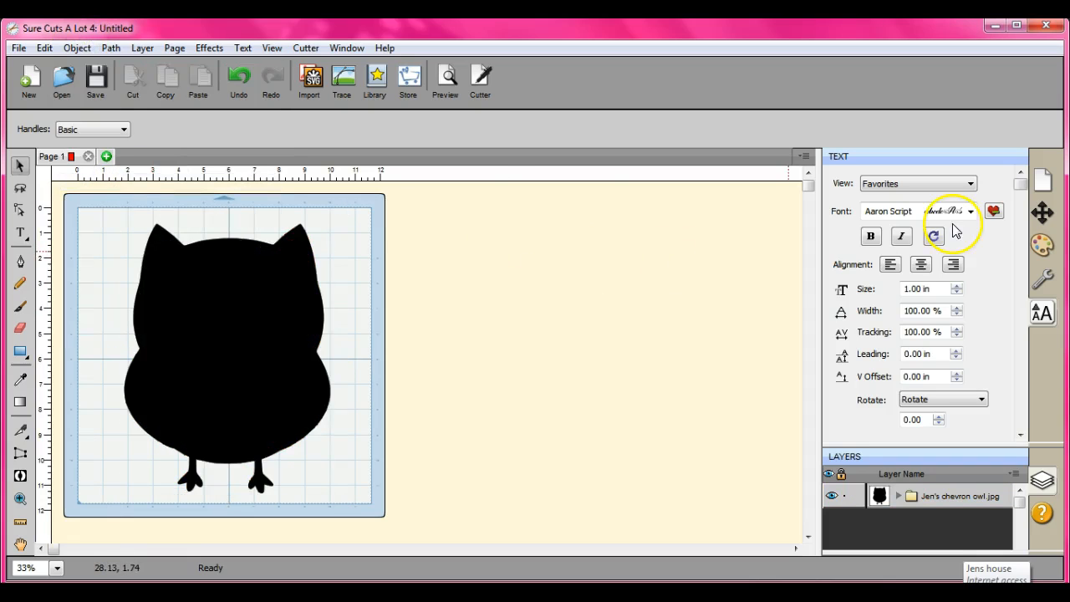
pyautogui.click(1043, 180)
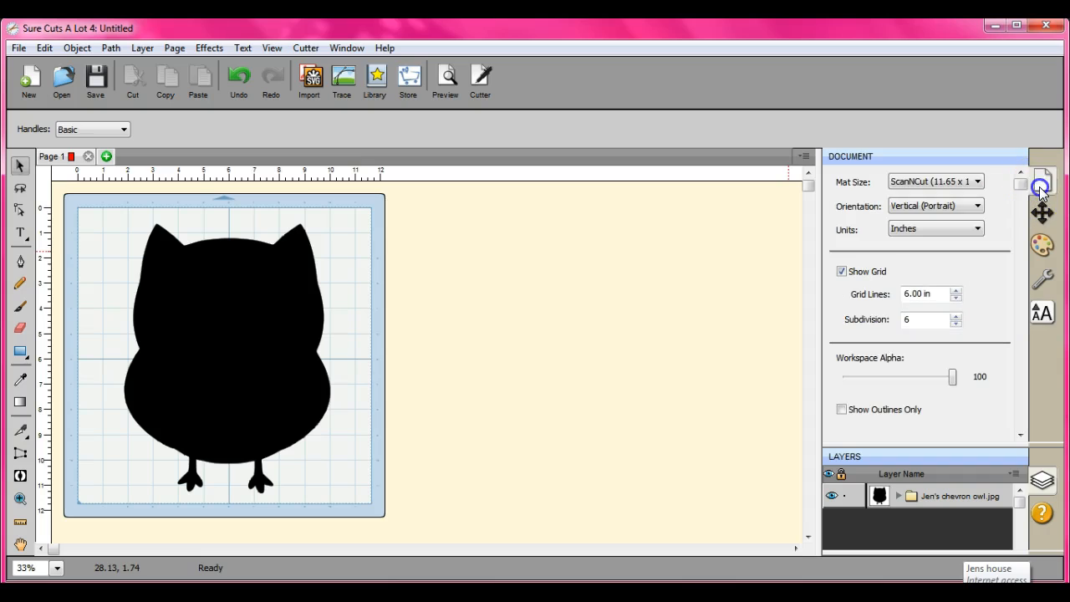
pyautogui.click(841, 410)
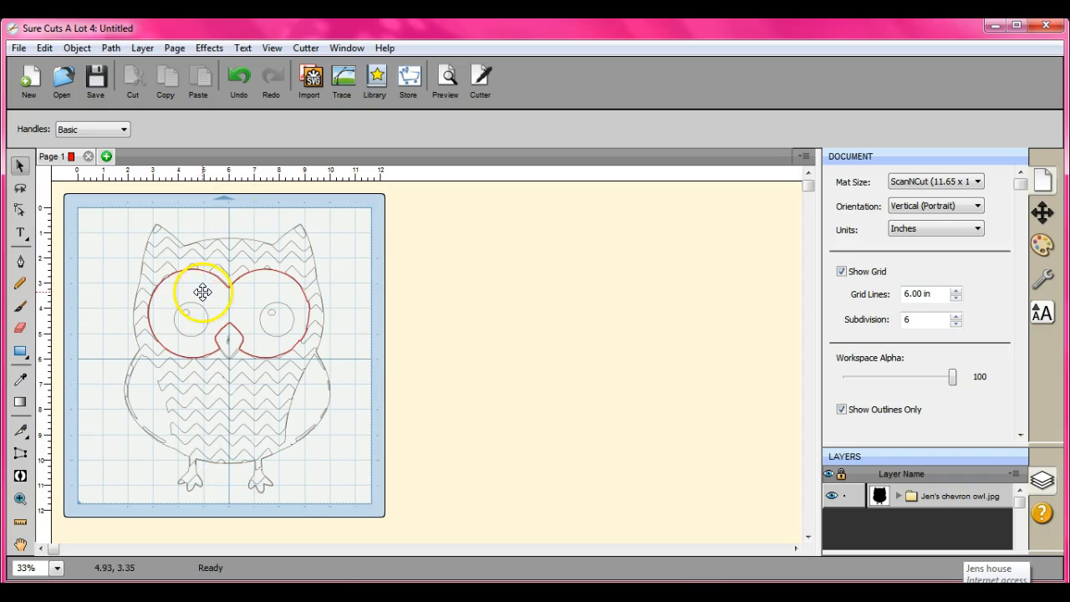
# Step: Add four pages to the document, Page 2 through Page 5, keeping their default names and colors
pyautogui.click(106, 157)
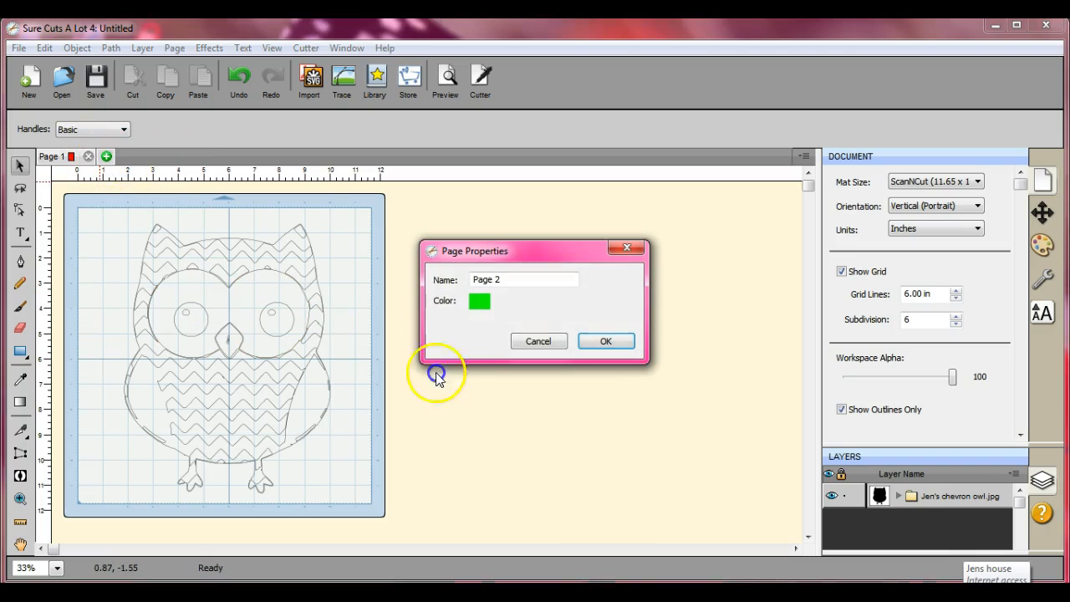
pyautogui.press('Return')
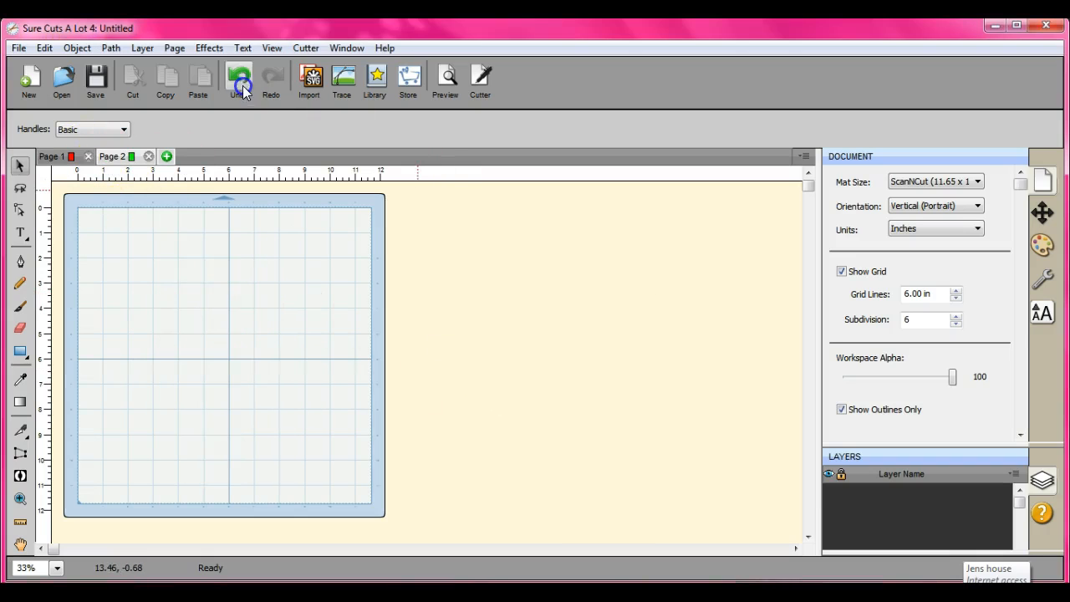
pyautogui.click(167, 156)
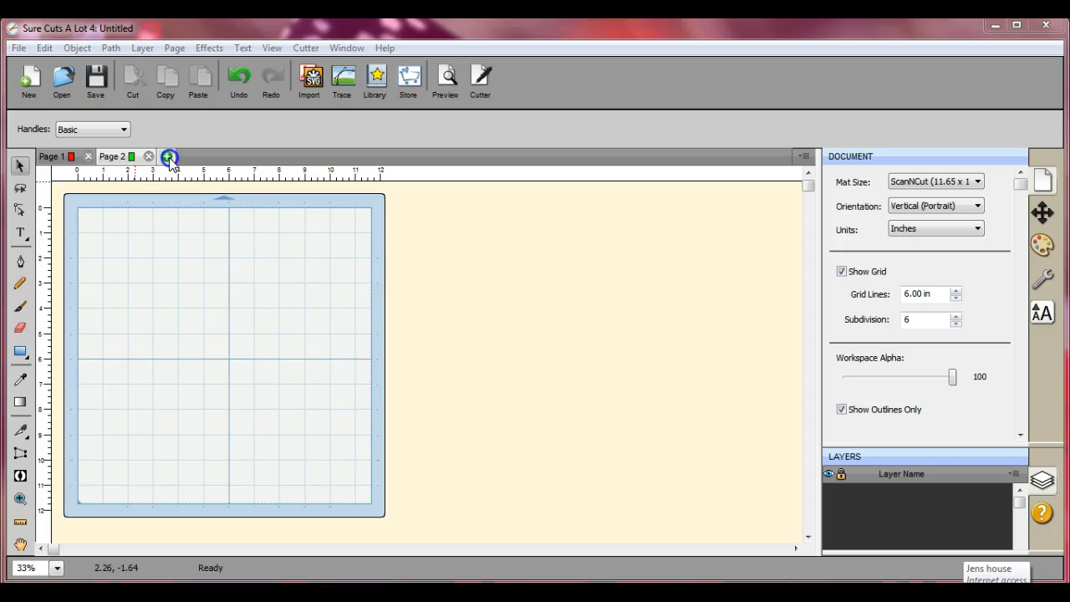
pyautogui.press('Return')
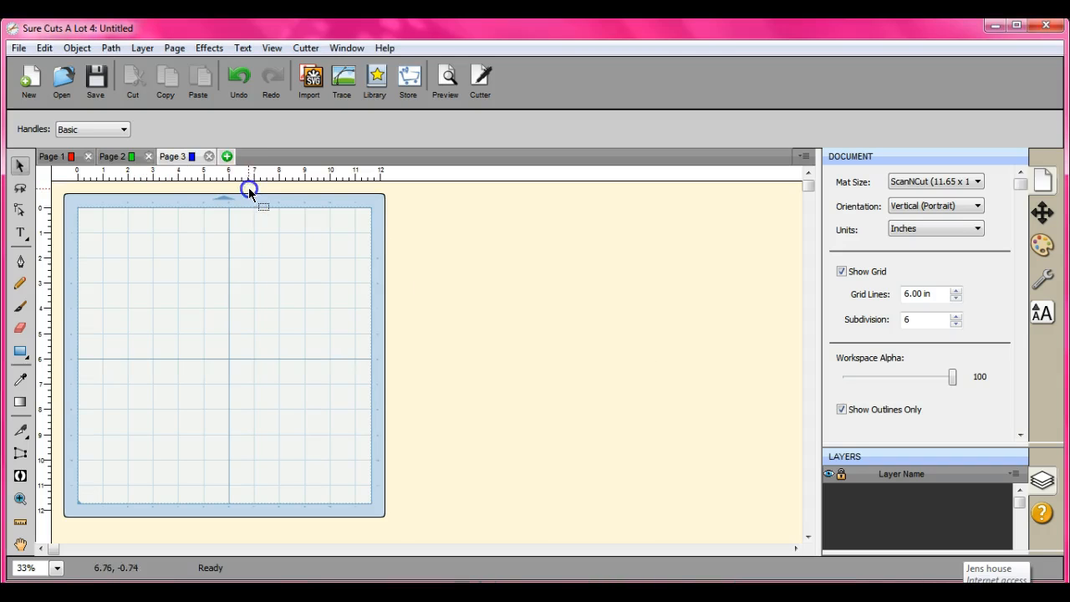
pyautogui.click(226, 156)
pyautogui.press('Return')
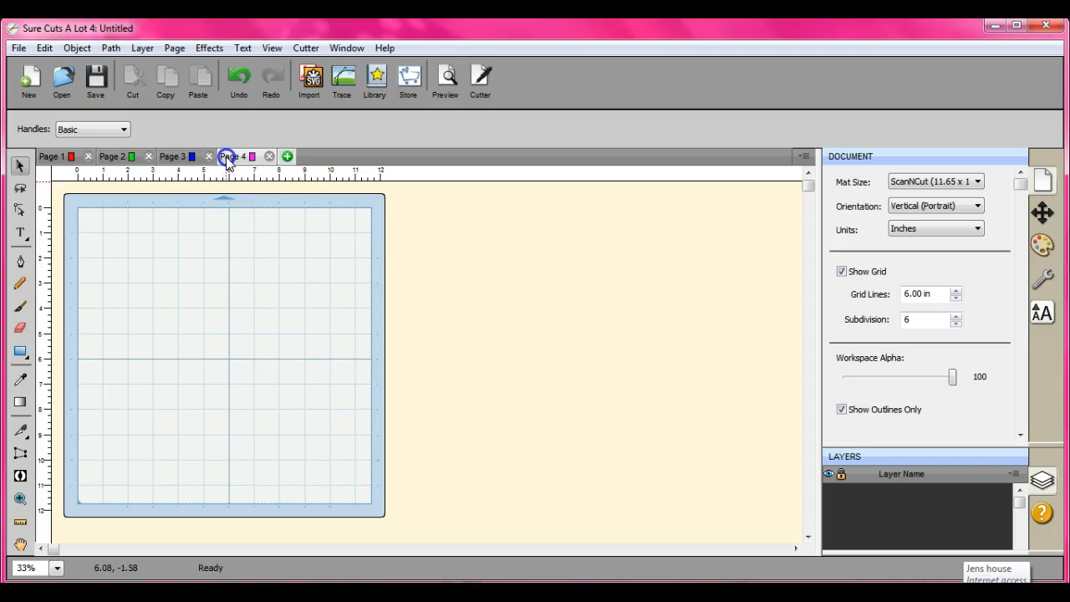
pyautogui.click(284, 156)
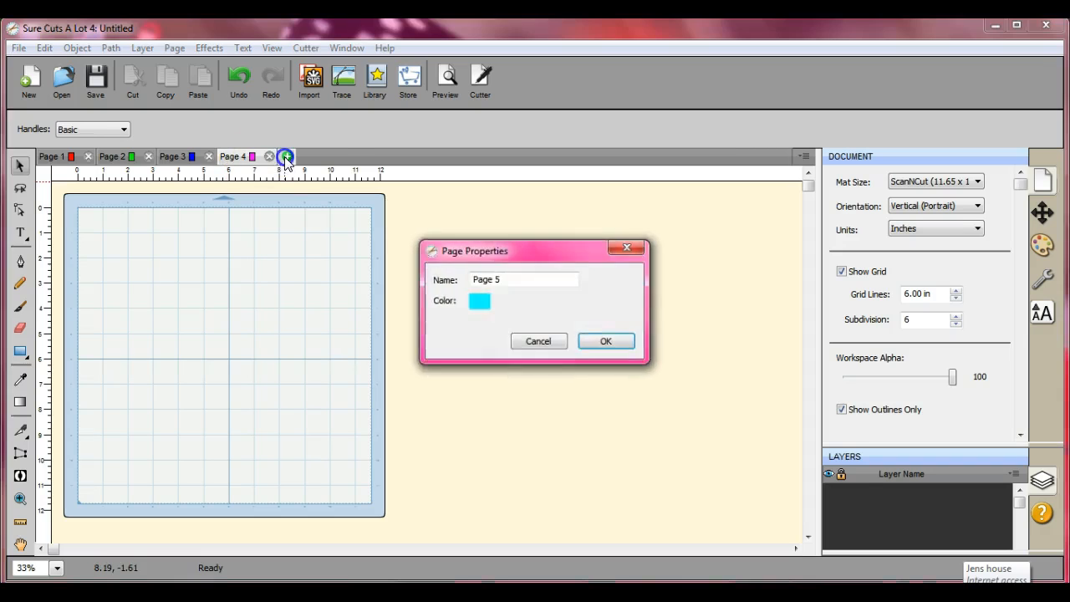
pyautogui.press('Return')
# Step: Send the owl's beak outline from Page 1 to Page 4
pyautogui.click(72, 159)
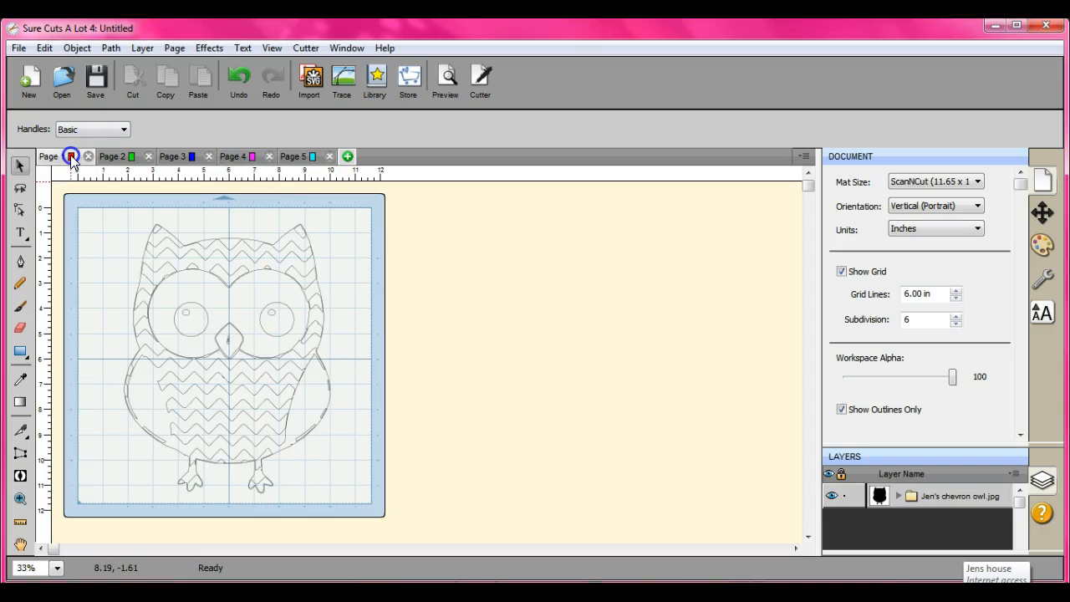
pyautogui.click(230, 345)
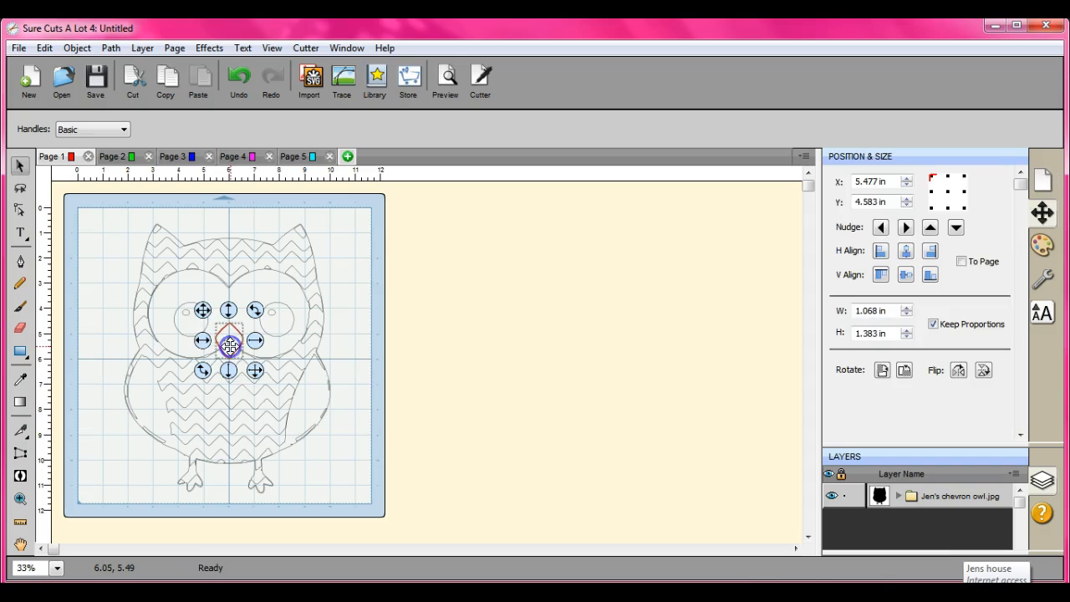
pyautogui.click(1012, 474)
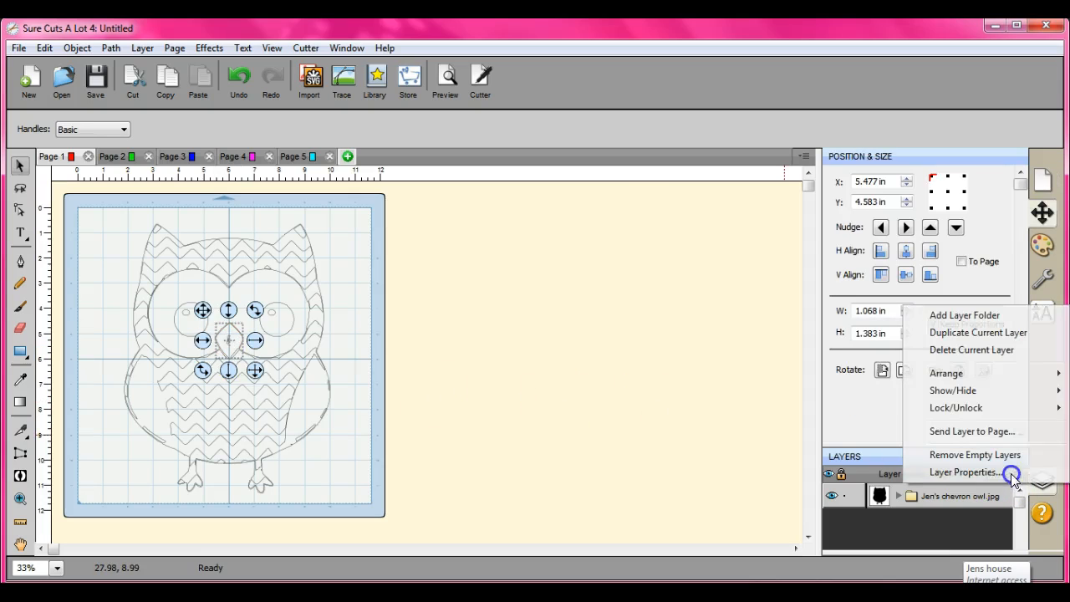
pyautogui.click(941, 431)
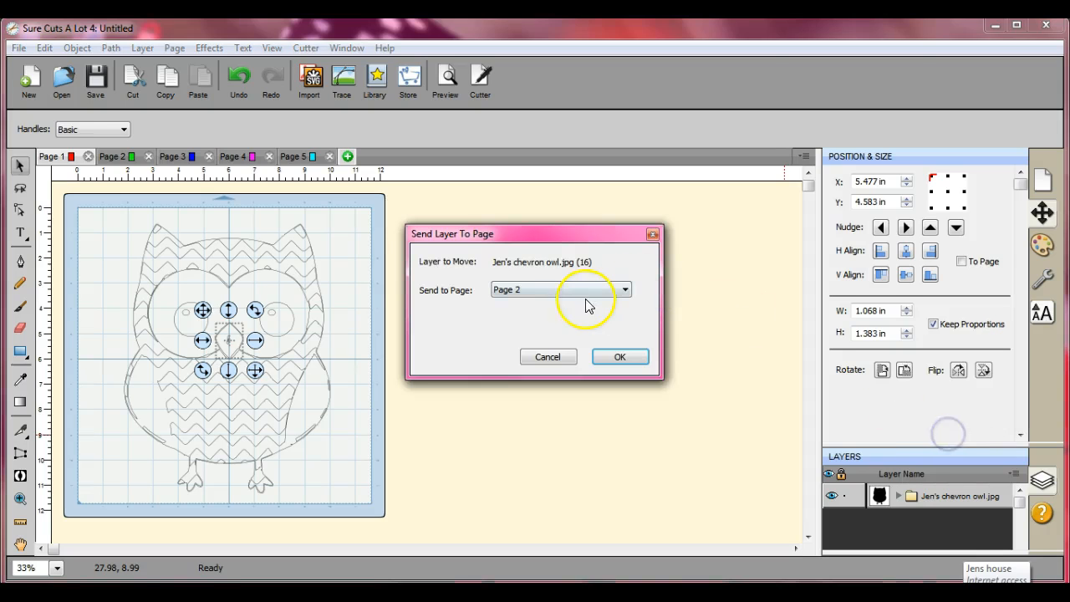
pyautogui.click(625, 290)
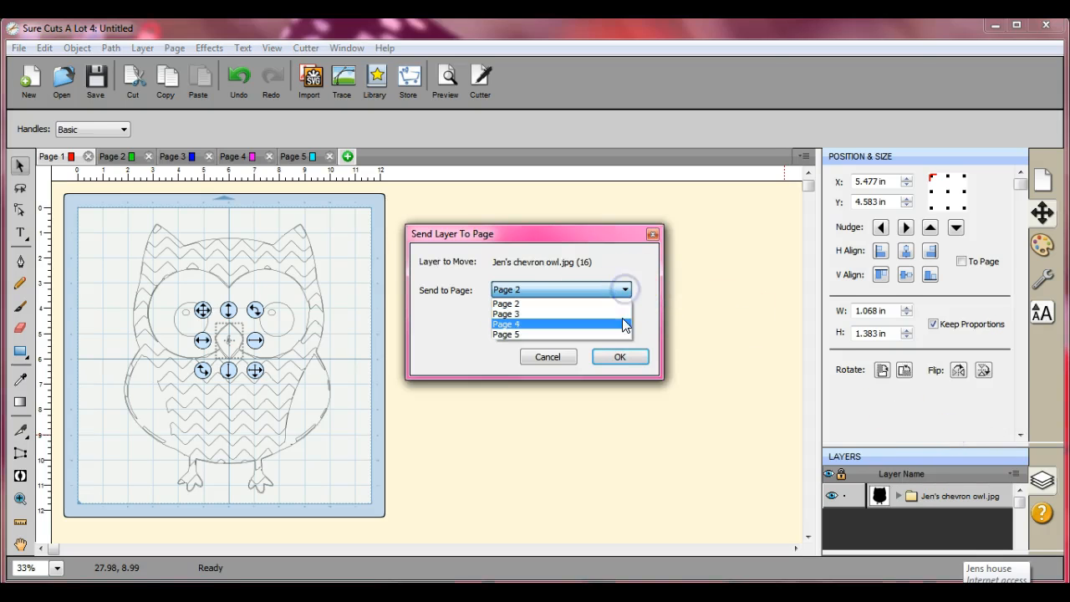
pyautogui.click(623, 325)
pyautogui.click(625, 360)
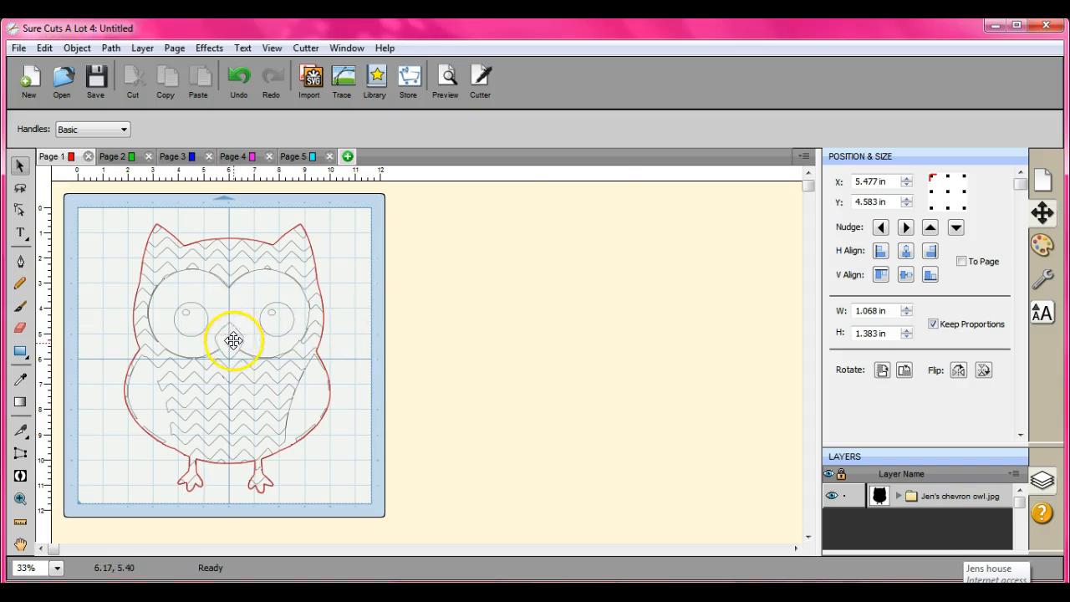
# Step: Send the large double-eye outline around the owl's eyes from Page 1 to Page 2
pyautogui.click(253, 304)
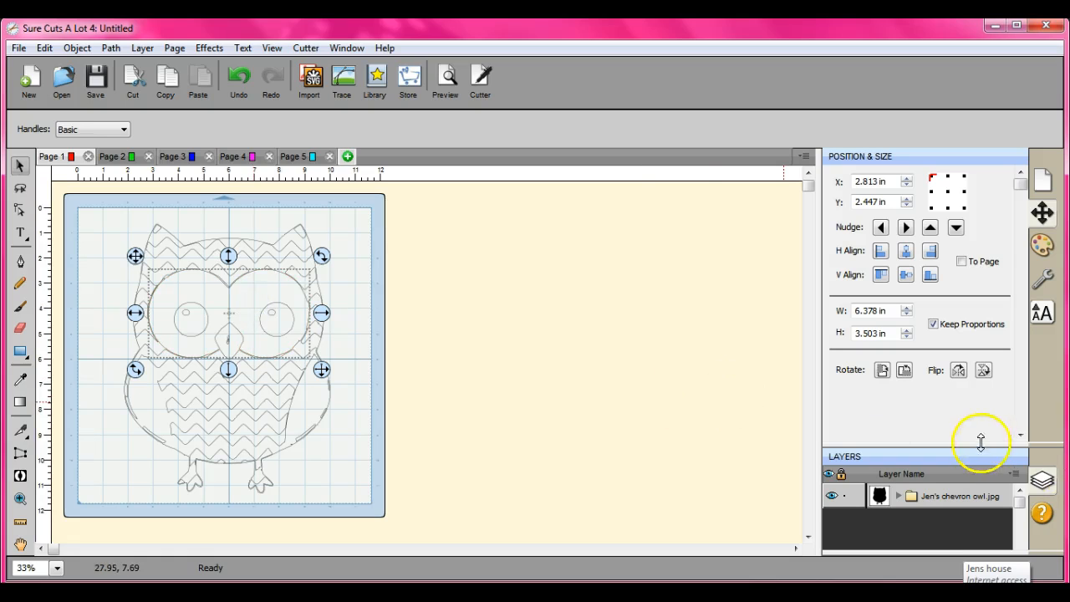
pyautogui.click(1013, 474)
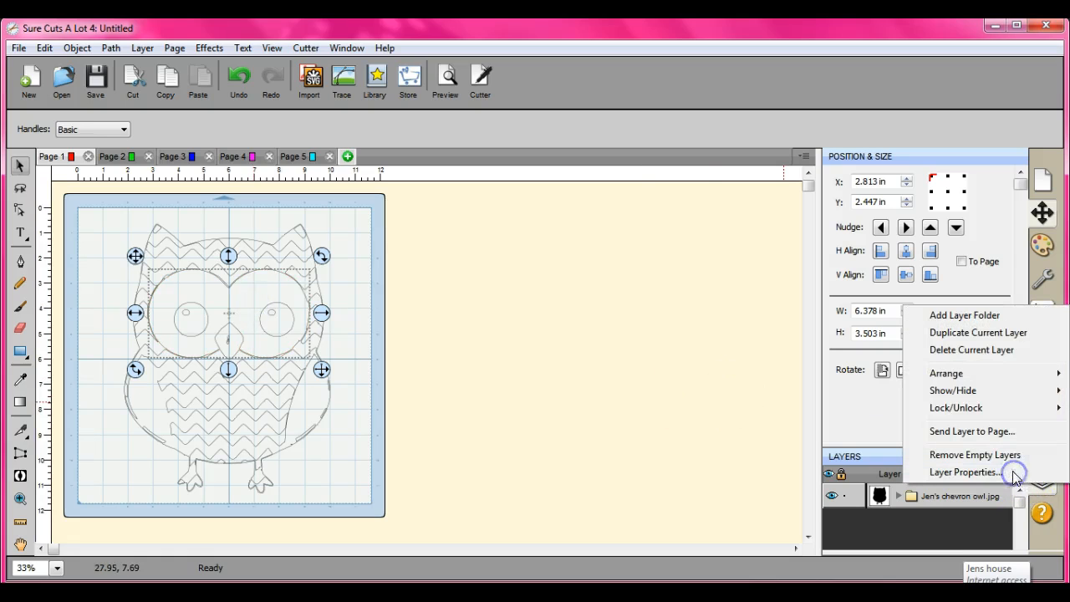
pyautogui.click(997, 431)
pyautogui.click(616, 358)
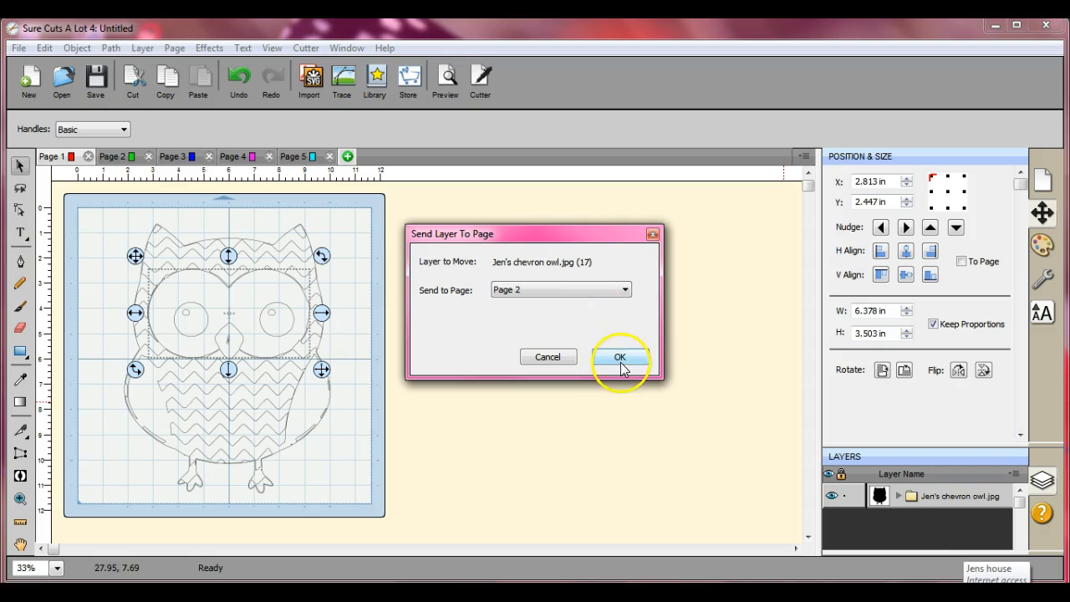
# Step: Send both of the owl's round eyes together, with their inner highlight circles, from Page 1 to Page 3
pyautogui.click(273, 325)
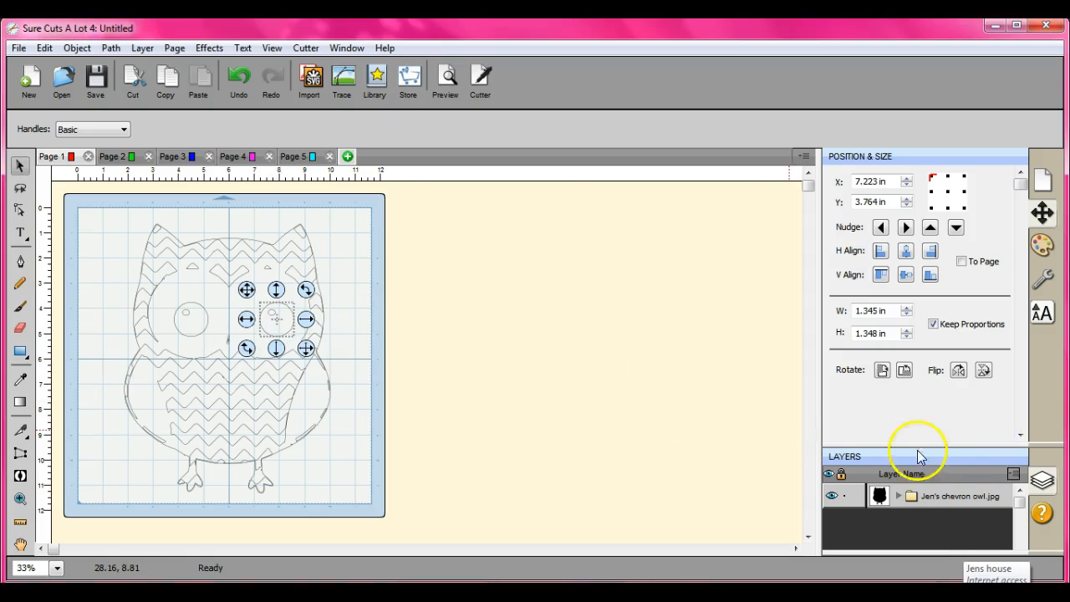
pyautogui.click(469, 317)
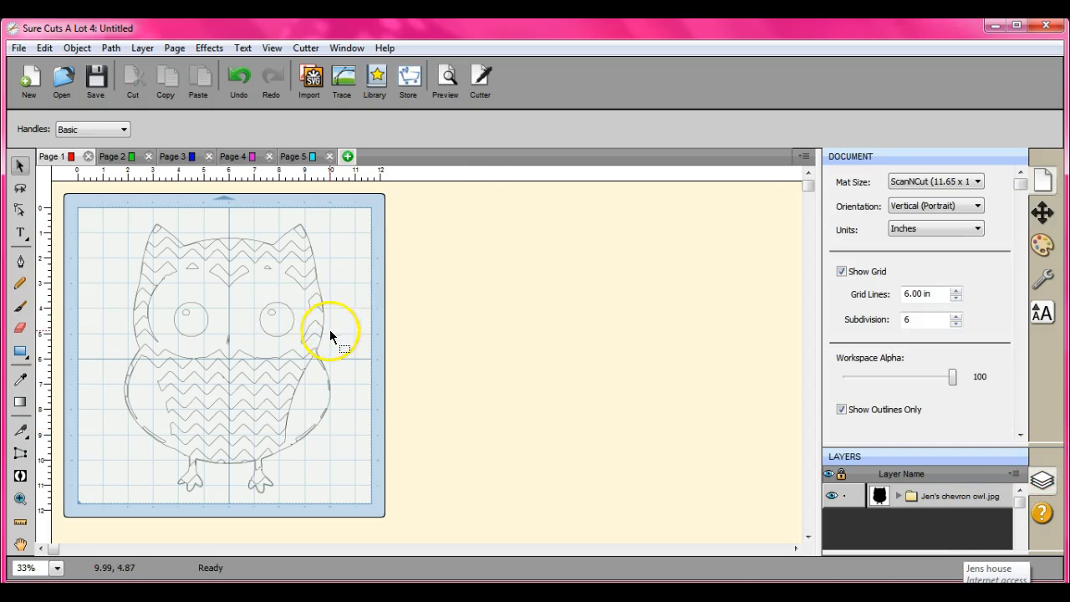
pyautogui.moveTo(329, 339); pyautogui.dragTo(155, 297)
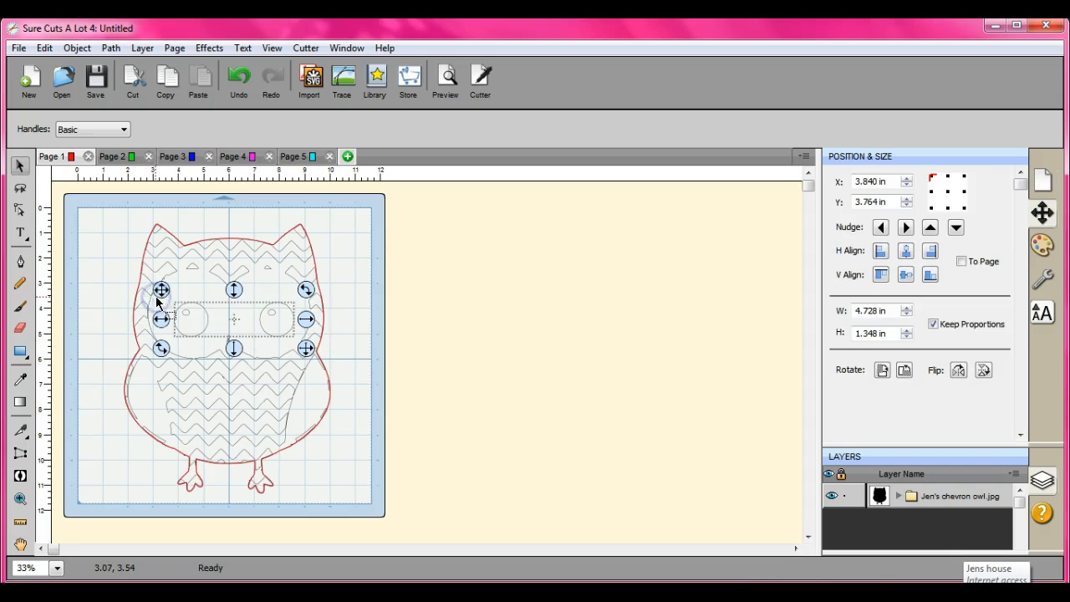
pyautogui.click(1015, 473)
pyautogui.click(994, 432)
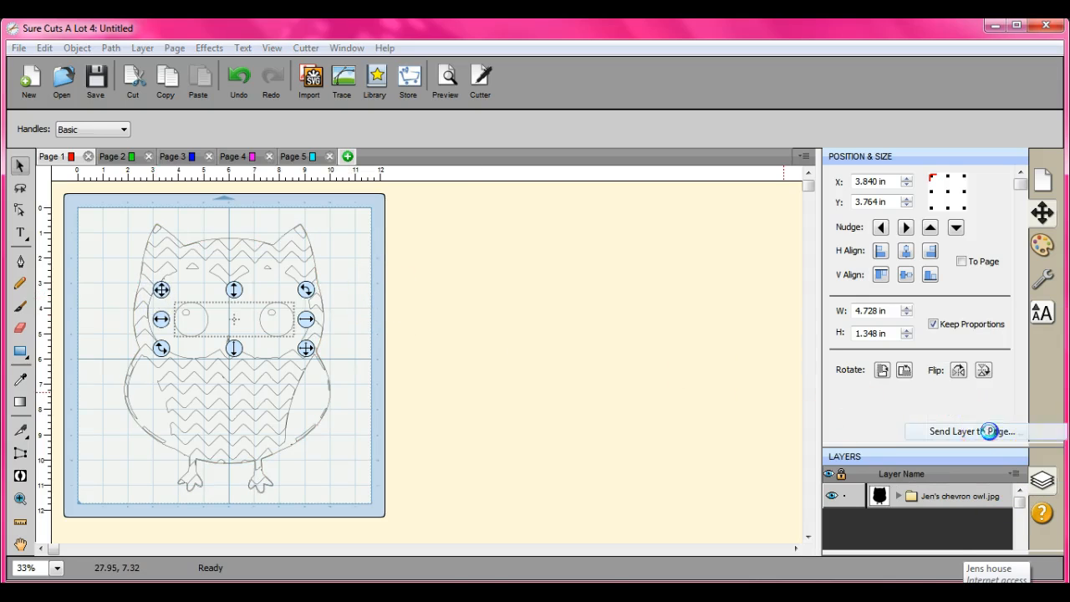
pyautogui.click(626, 290)
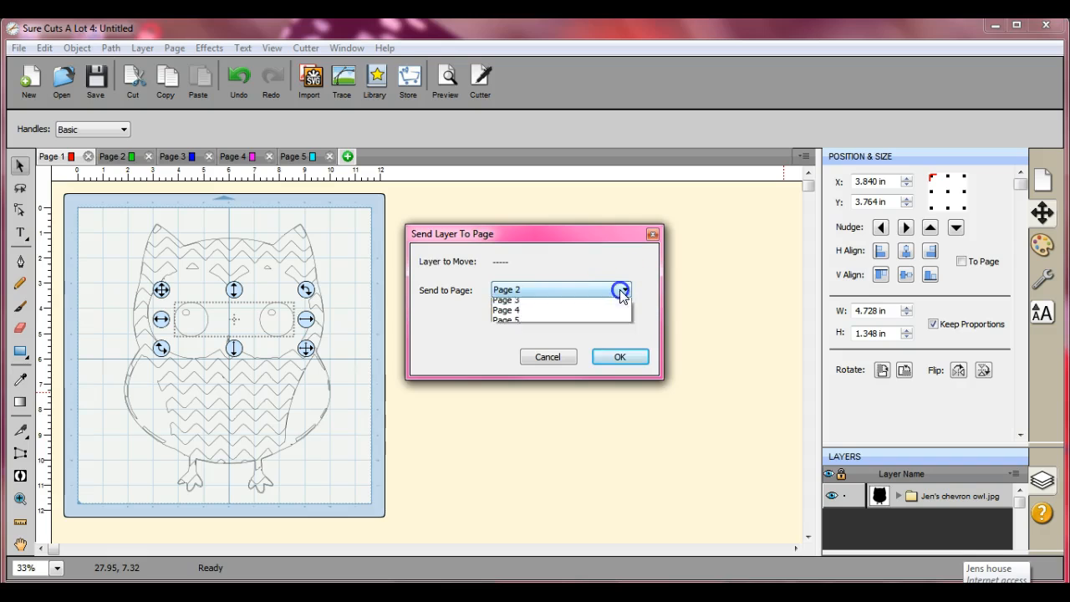
pyautogui.click(619, 314)
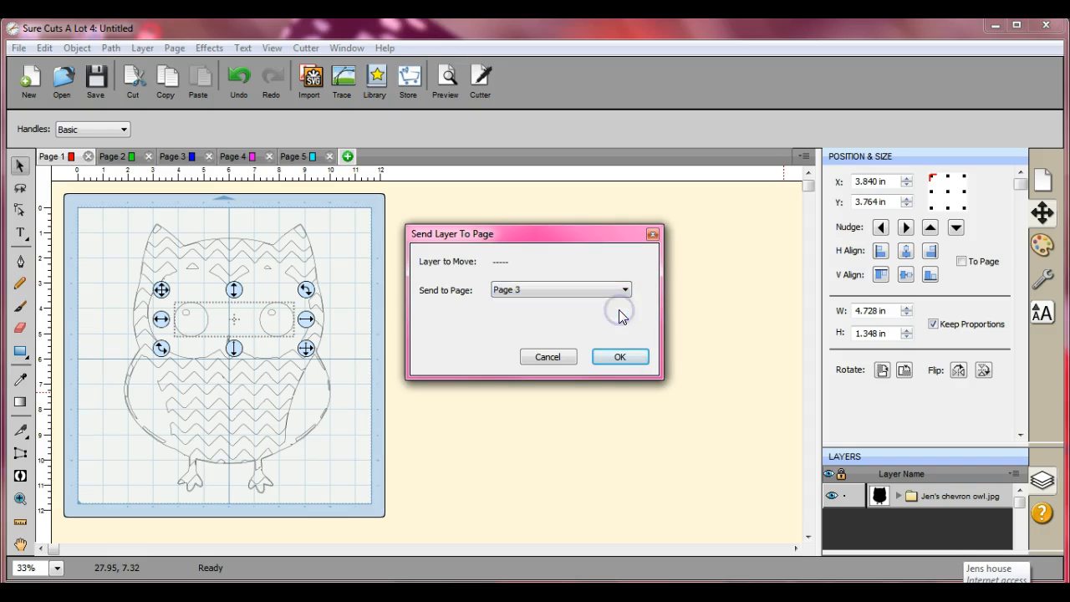
pyautogui.click(633, 358)
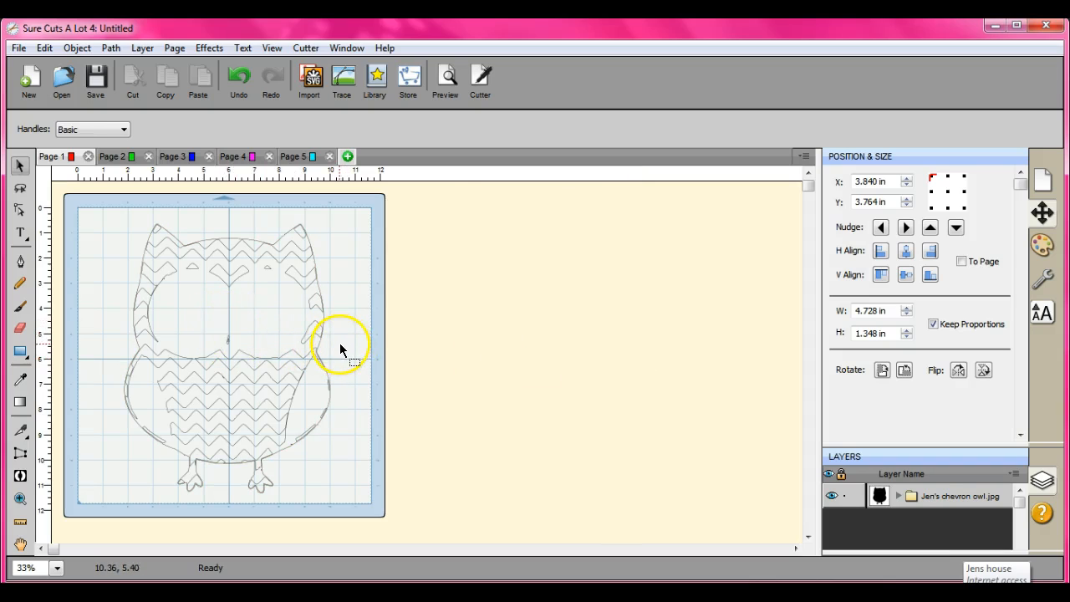
# Step: Send the tiny leftover beak detail in the middle of the owl's face from Page 1 to Page 3
pyautogui.moveTo(340, 354); pyautogui.dragTo(188, 326)
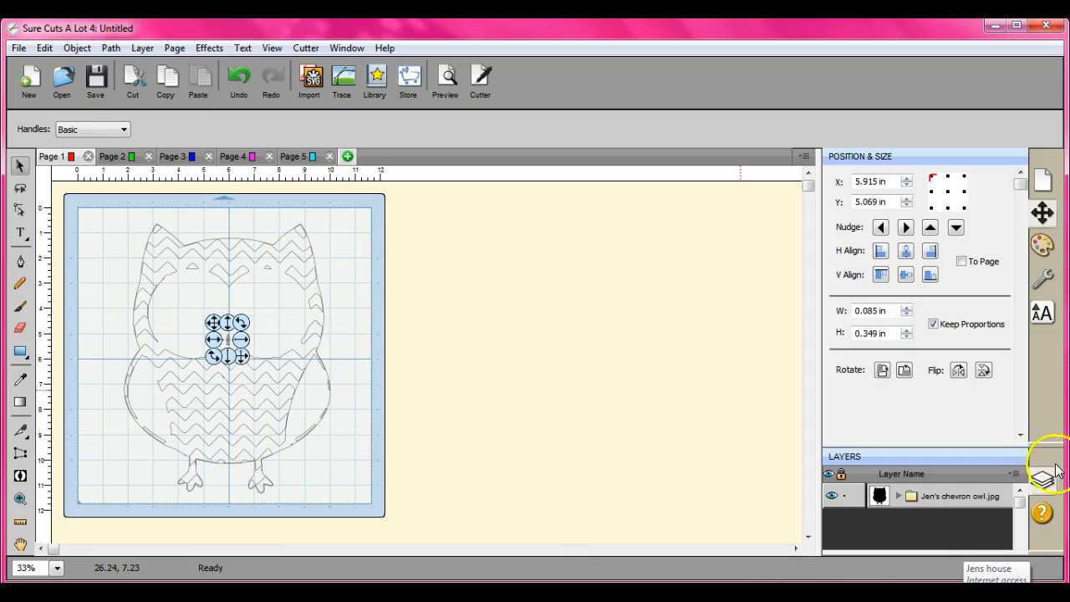
pyautogui.click(1015, 480)
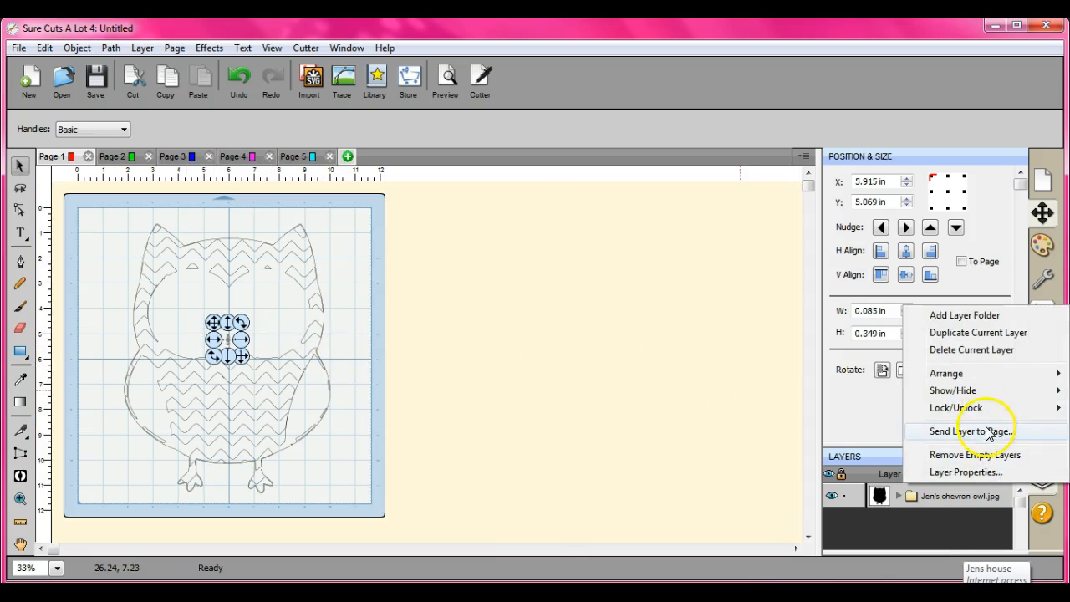
pyautogui.click(987, 431)
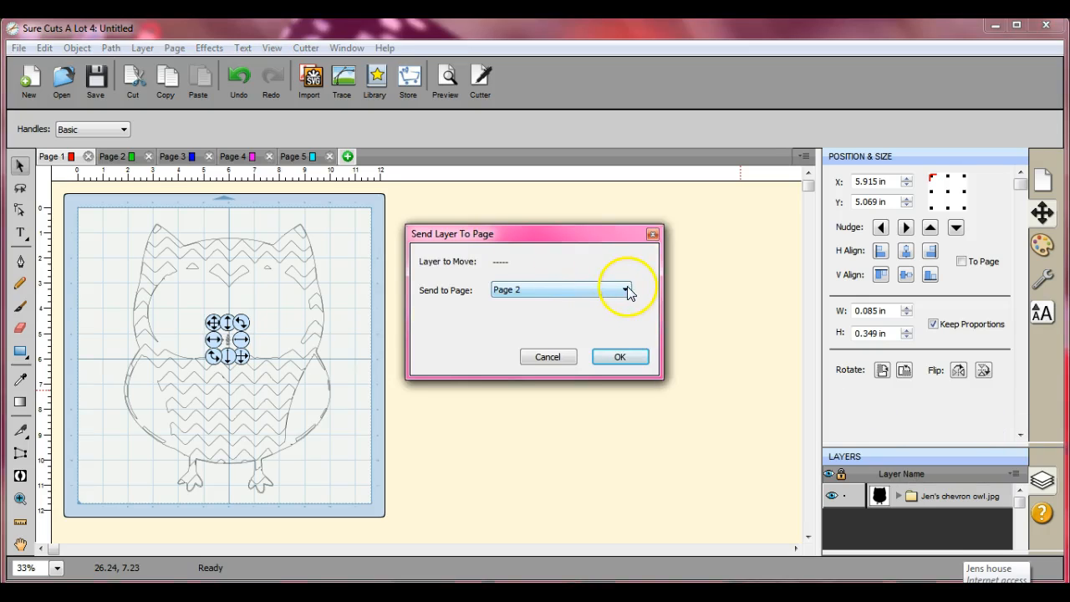
pyautogui.click(626, 289)
pyautogui.click(621, 305)
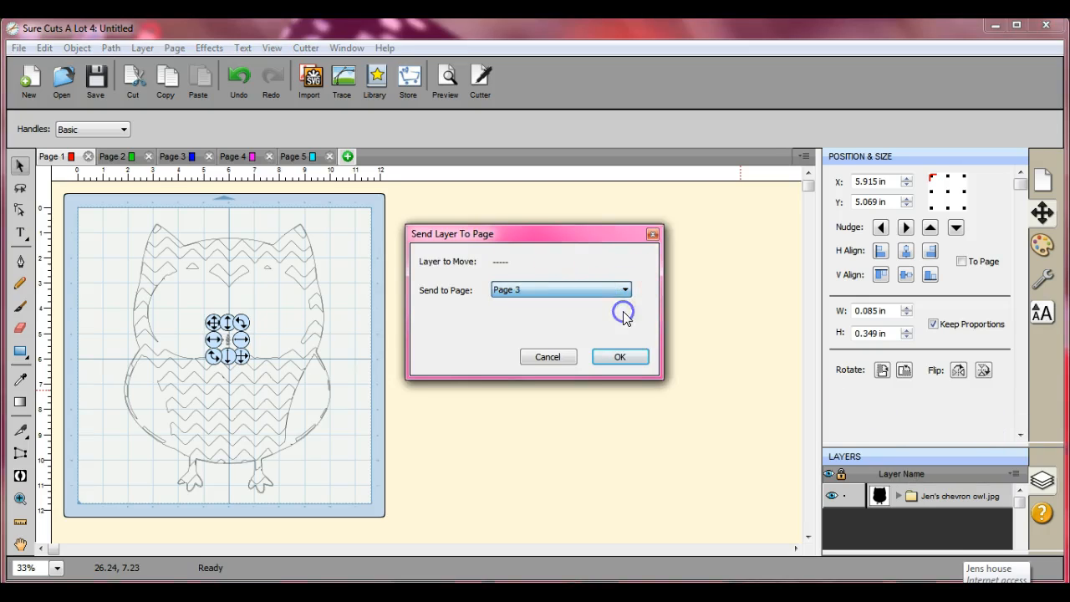
pyautogui.click(621, 357)
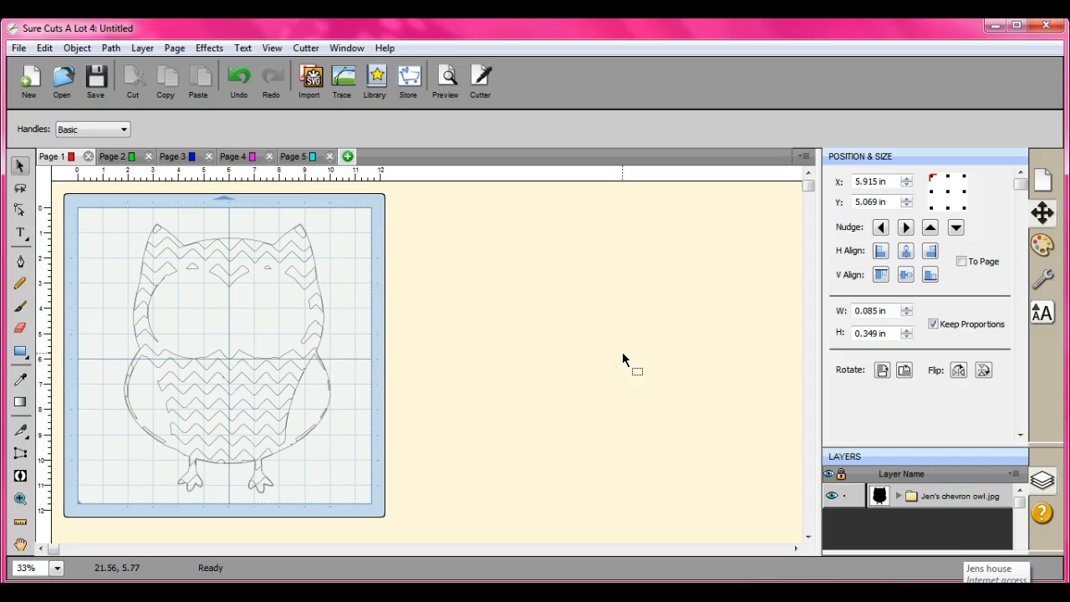
# Step: Send the owl's full outer body outline, including ears and feet, from Page 1 to Page 5
pyautogui.click(321, 407)
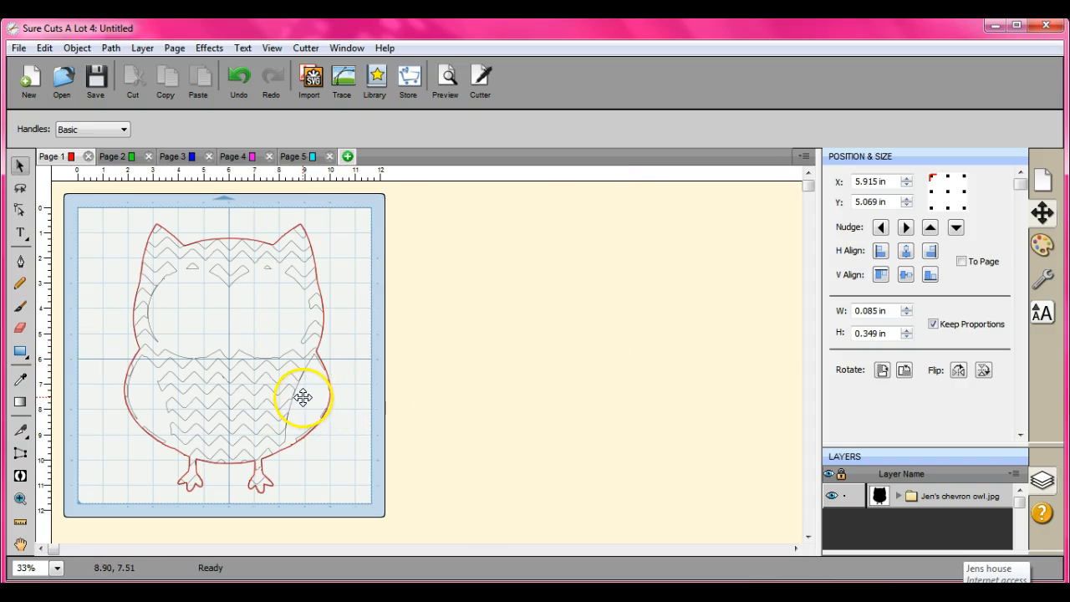
pyautogui.click(303, 397)
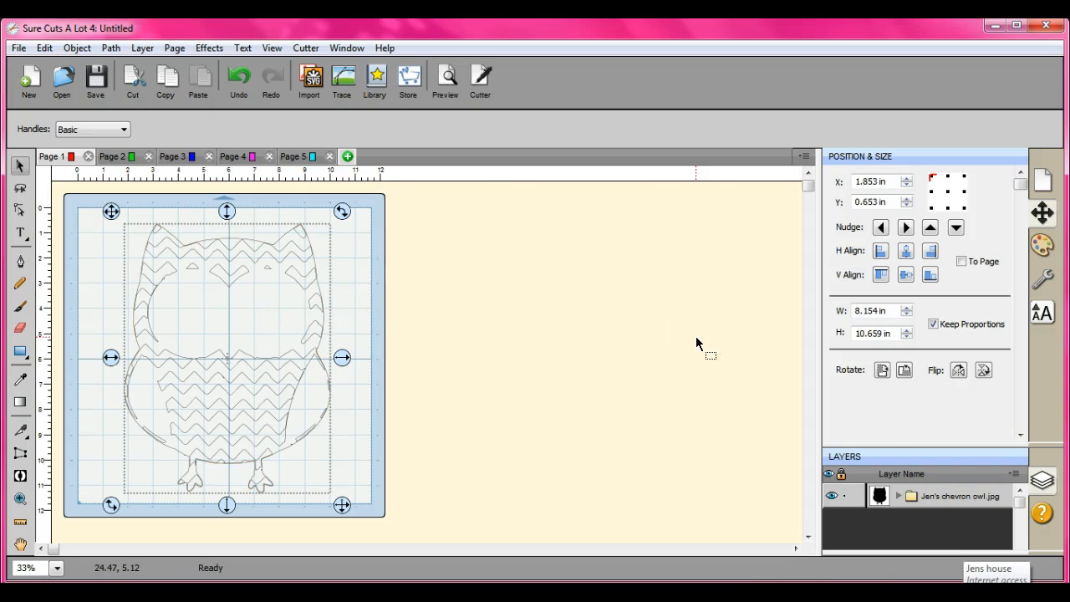
pyautogui.click(1013, 474)
pyautogui.click(1009, 435)
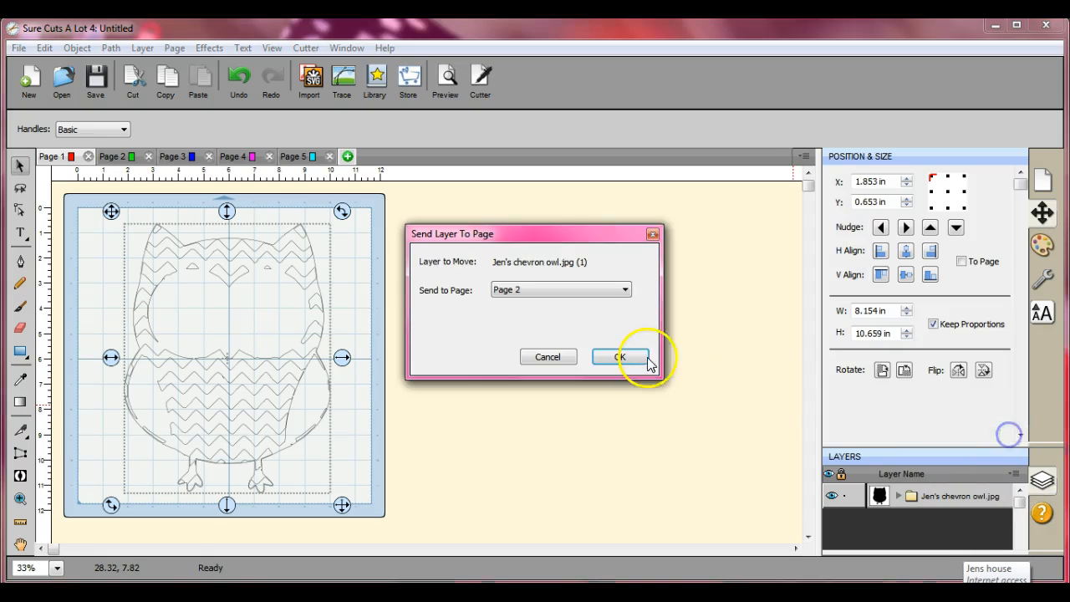
pyautogui.click(626, 290)
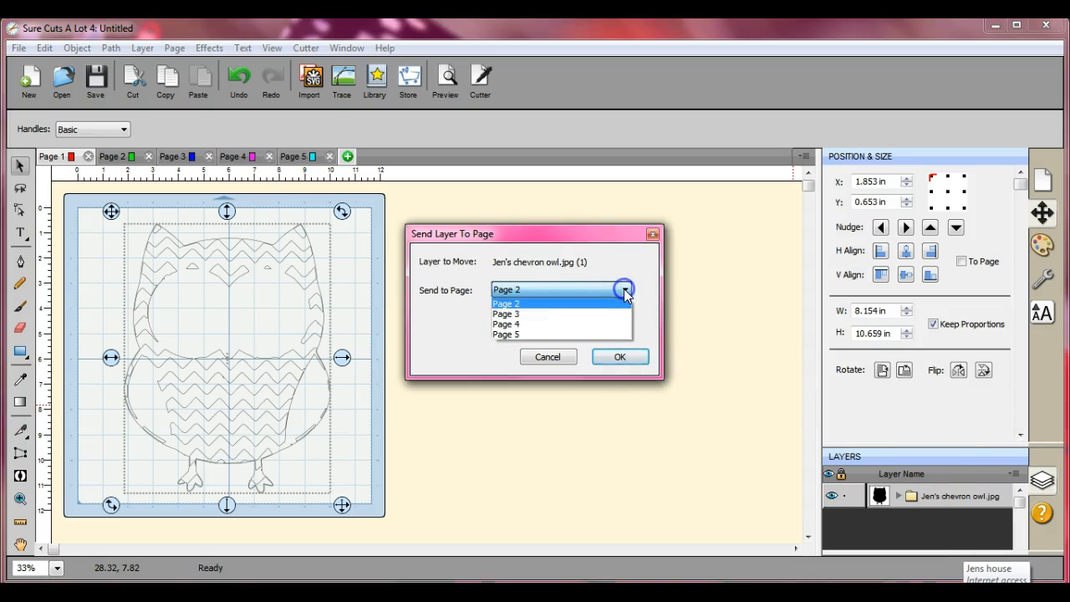
pyautogui.click(614, 333)
pyautogui.click(617, 355)
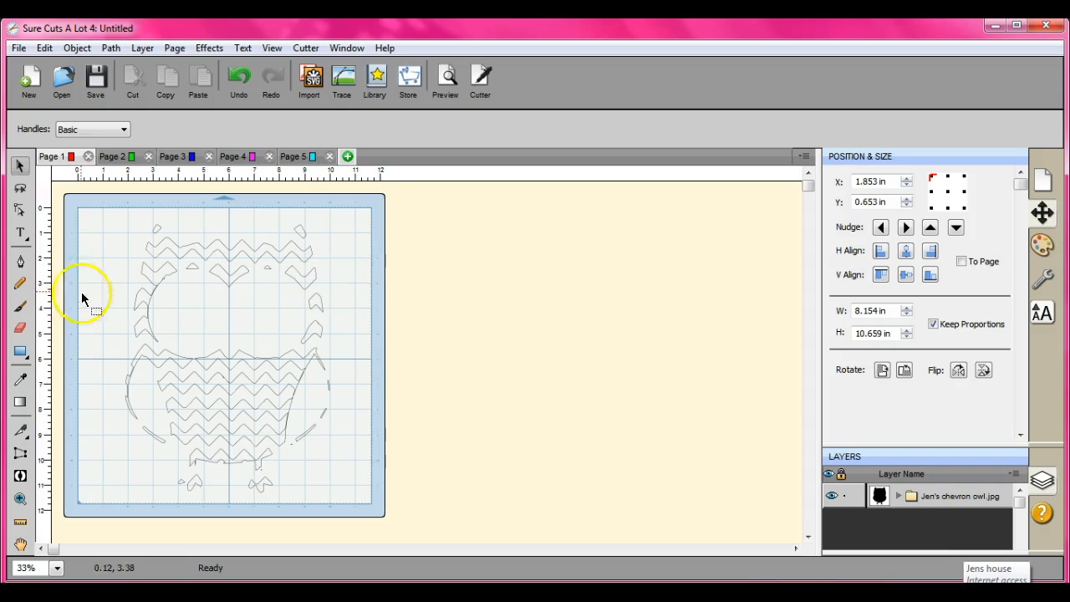
pyautogui.click(142, 295)
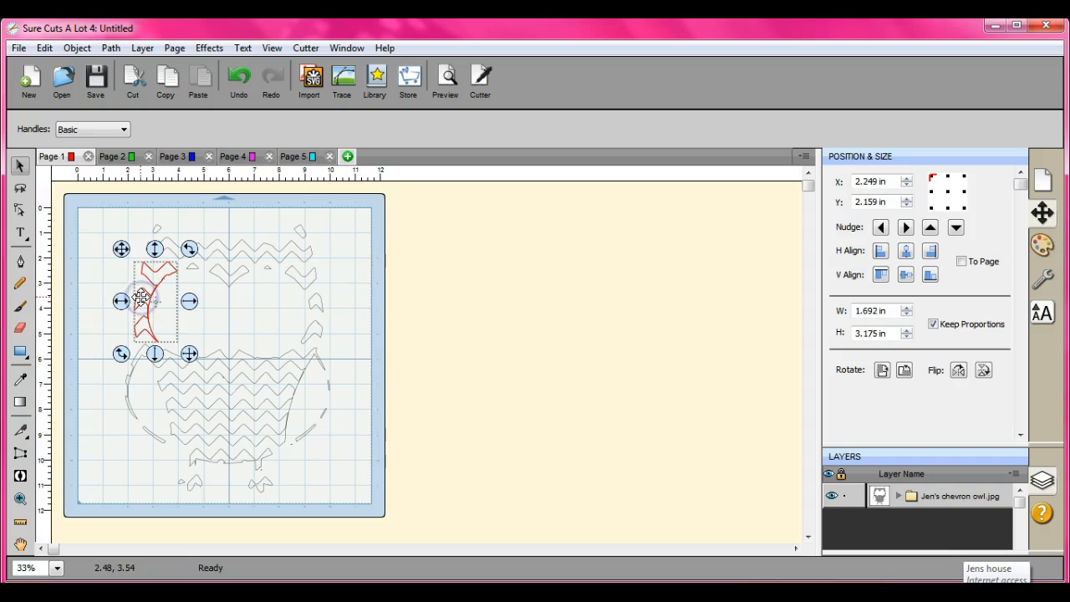
pyautogui.click(387, 319)
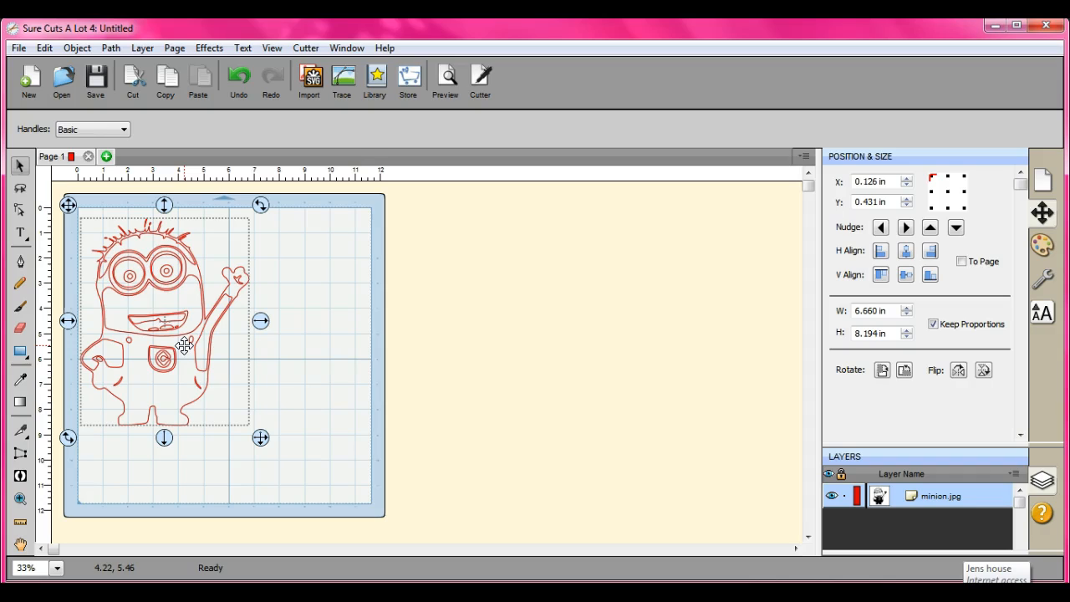
# Step: Break the traced minion apart into separate shapes
pyautogui.click(227, 353)
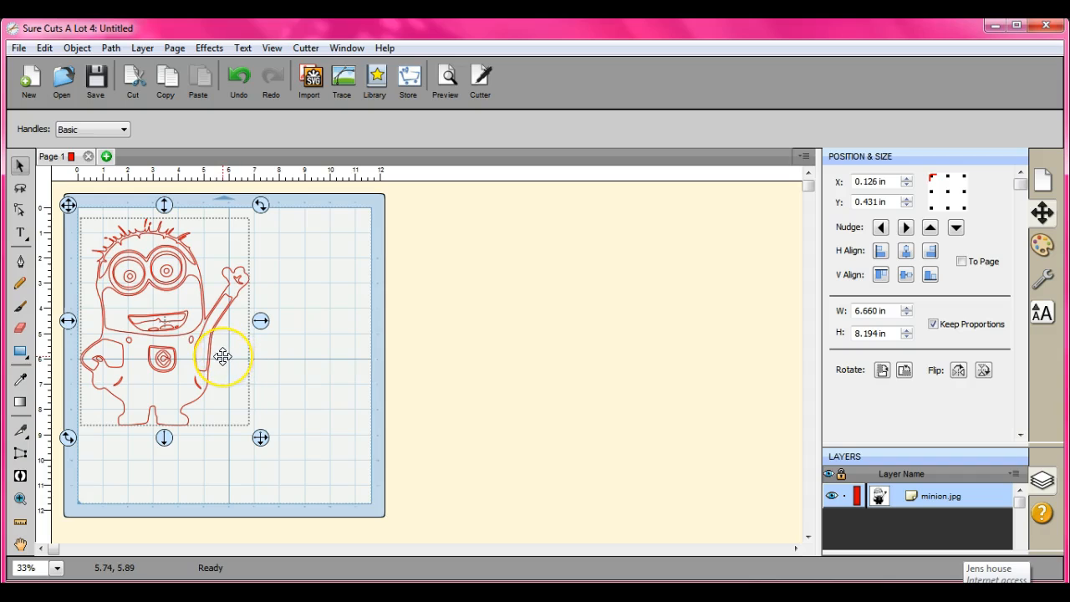
pyautogui.click(241, 359)
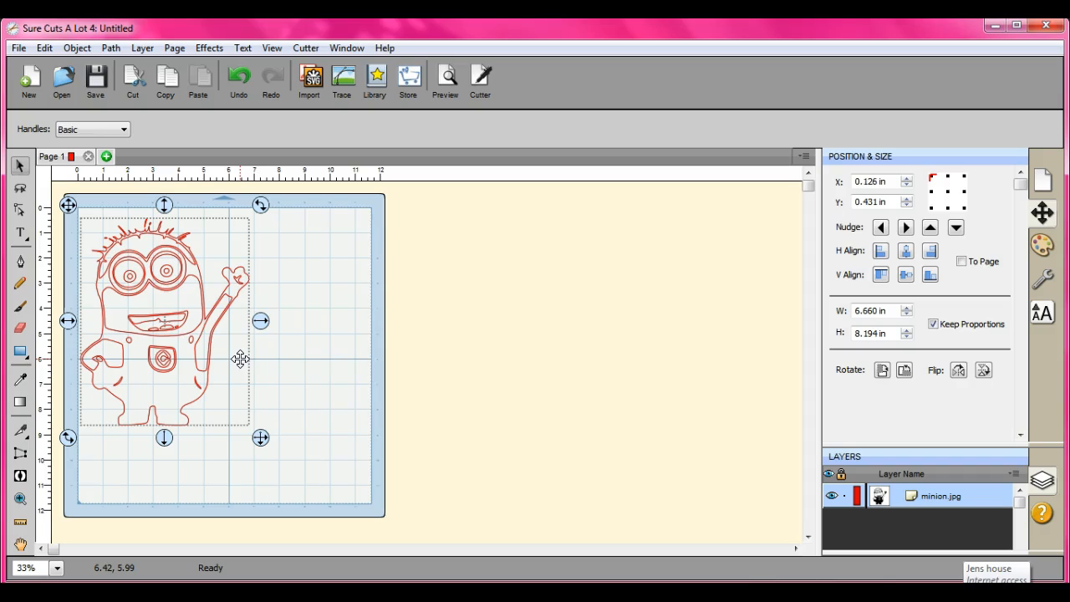
pyautogui.click(231, 359)
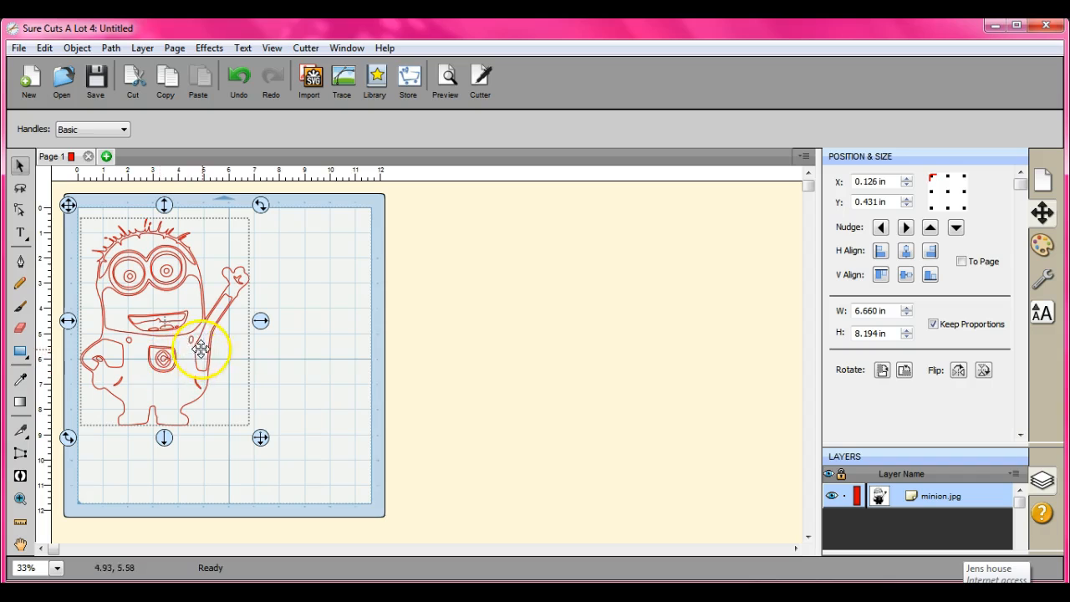
pyautogui.click(77, 48)
pyautogui.click(106, 180)
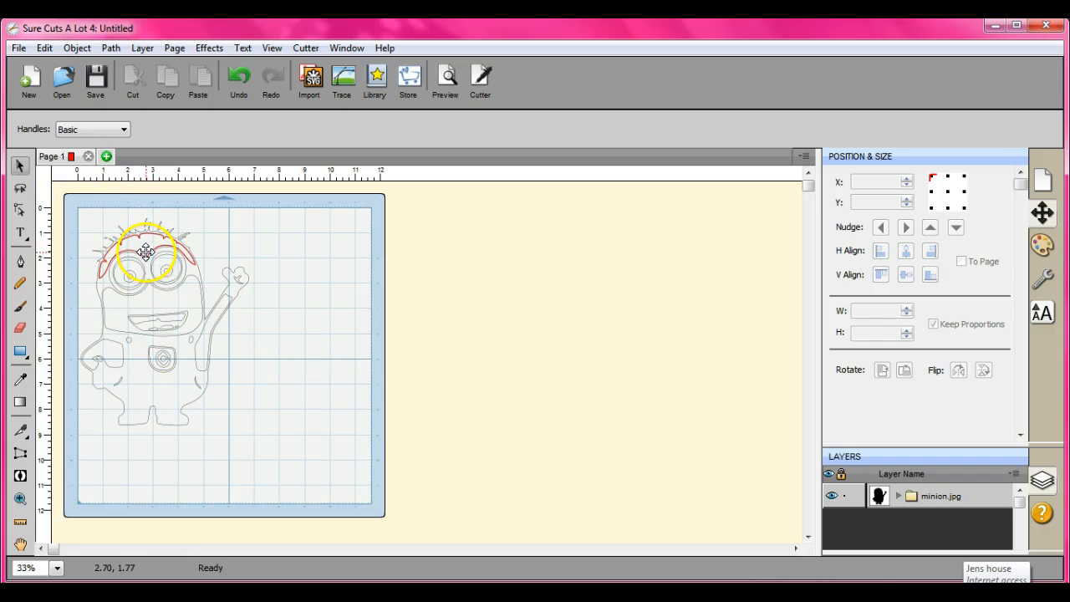
# Step: Add three pages to the minion document, Page 2 through Page 4, keeping their default names and colors
pyautogui.click(107, 157)
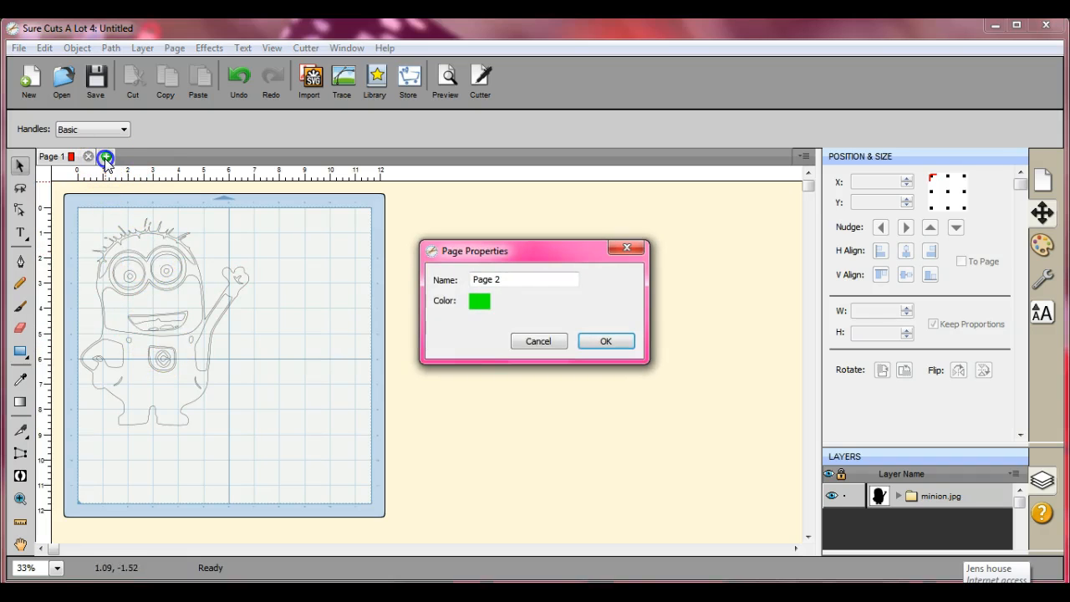
pyautogui.press('Return')
pyautogui.click(168, 156)
pyautogui.press('Return')
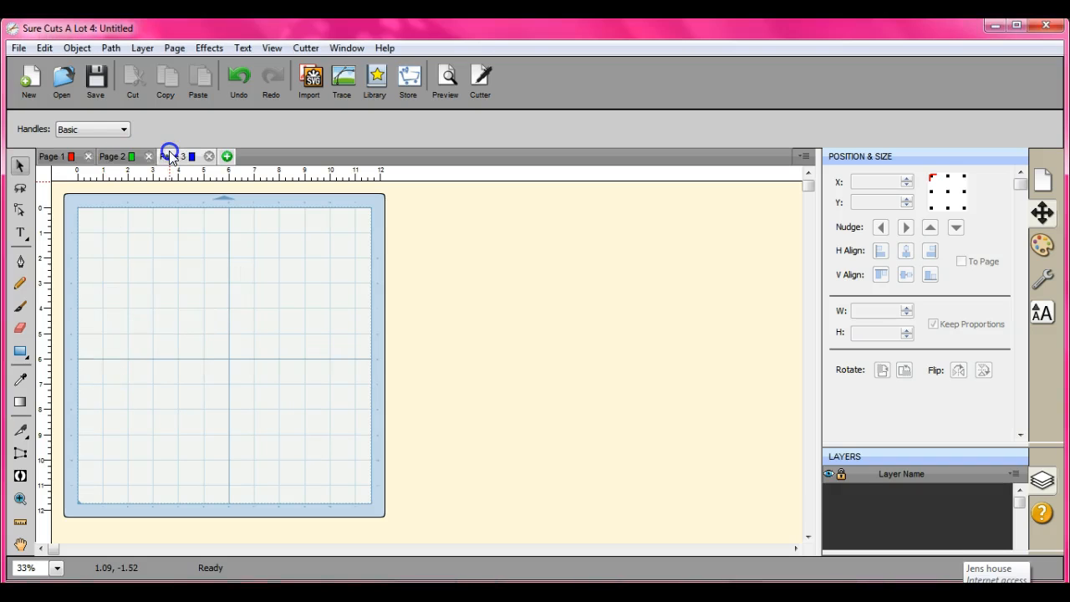
pyautogui.click(229, 157)
pyautogui.press('Return')
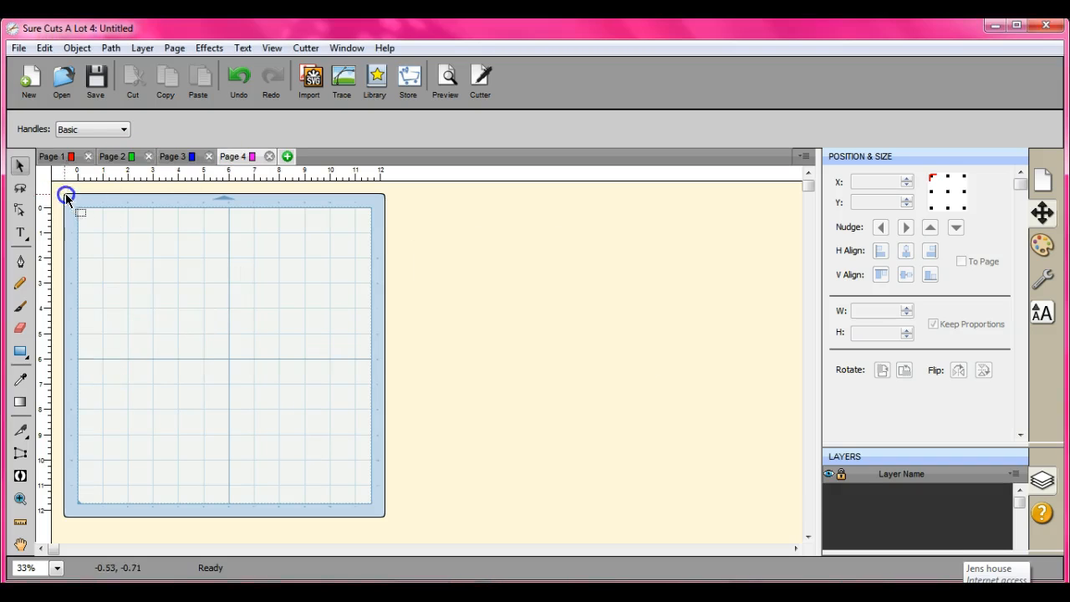
# Step: Send the minion's forehead piece above the goggles from Page 1 to Page 2
pyautogui.click(67, 157)
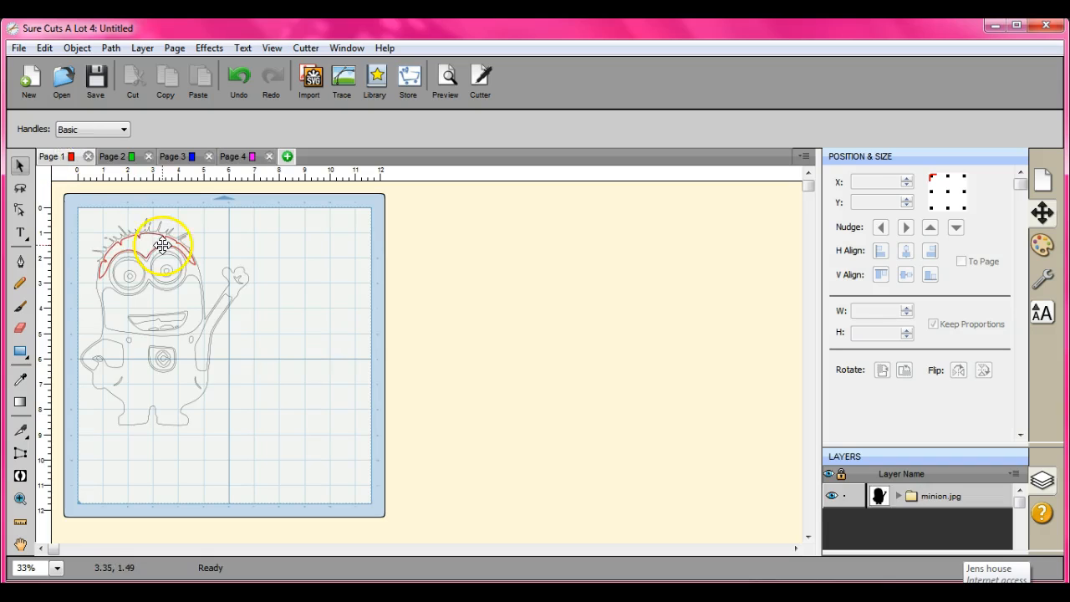
pyautogui.click(154, 245)
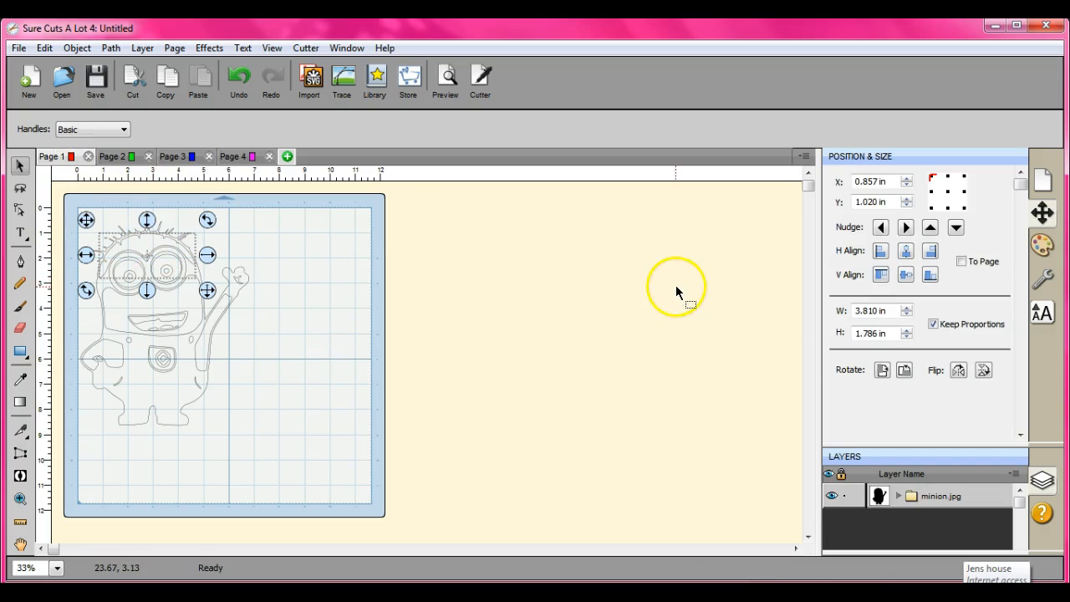
pyautogui.click(1015, 474)
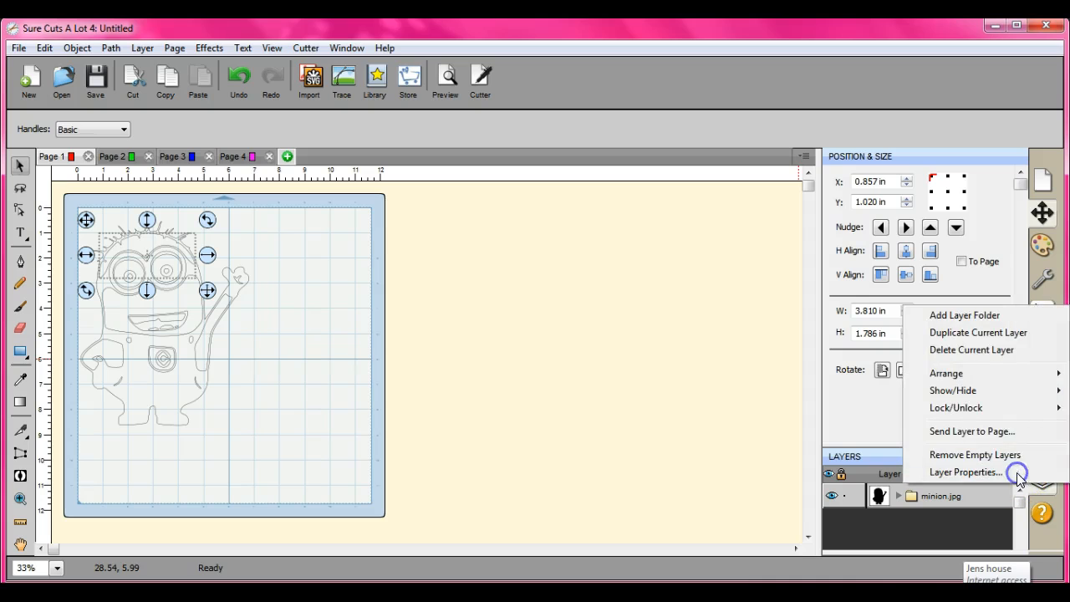
pyautogui.click(991, 432)
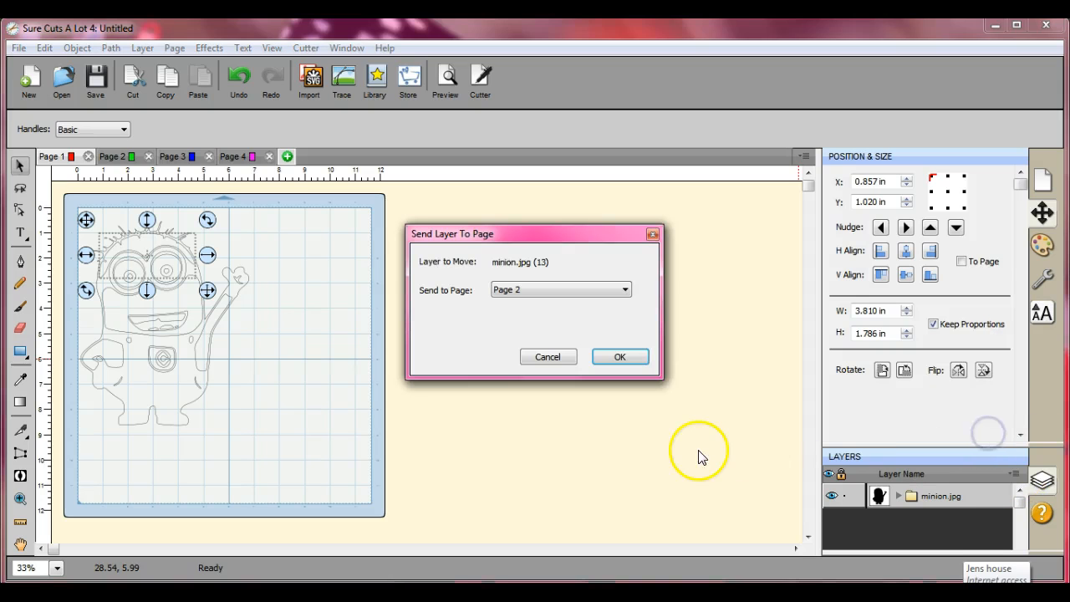
pyautogui.click(612, 354)
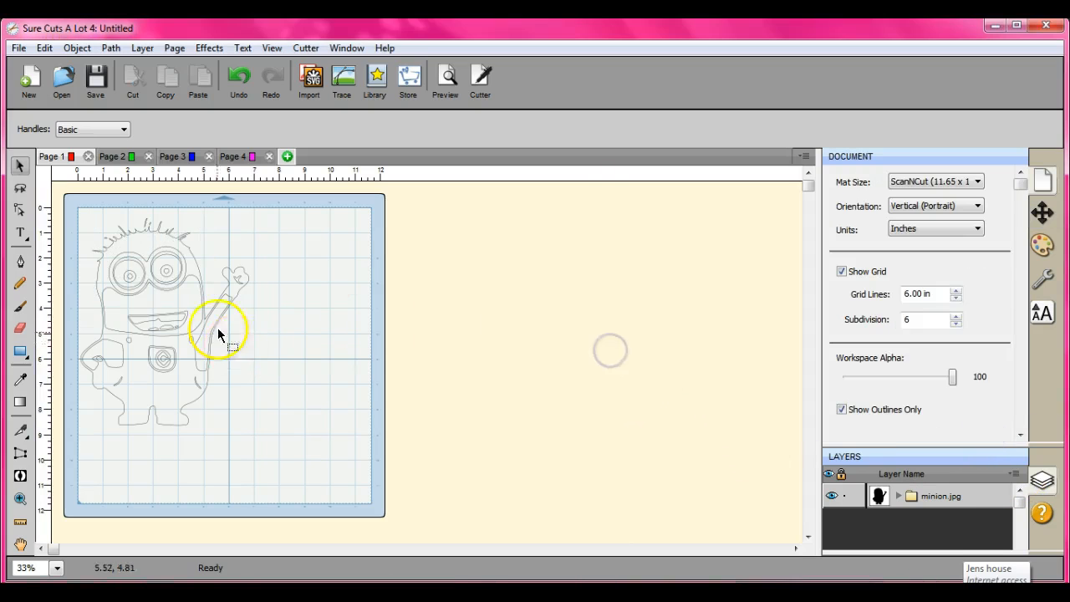
# Step: Send the minion's lower face piece around the mouth from Page 1 to Page 2
pyautogui.click(179, 301)
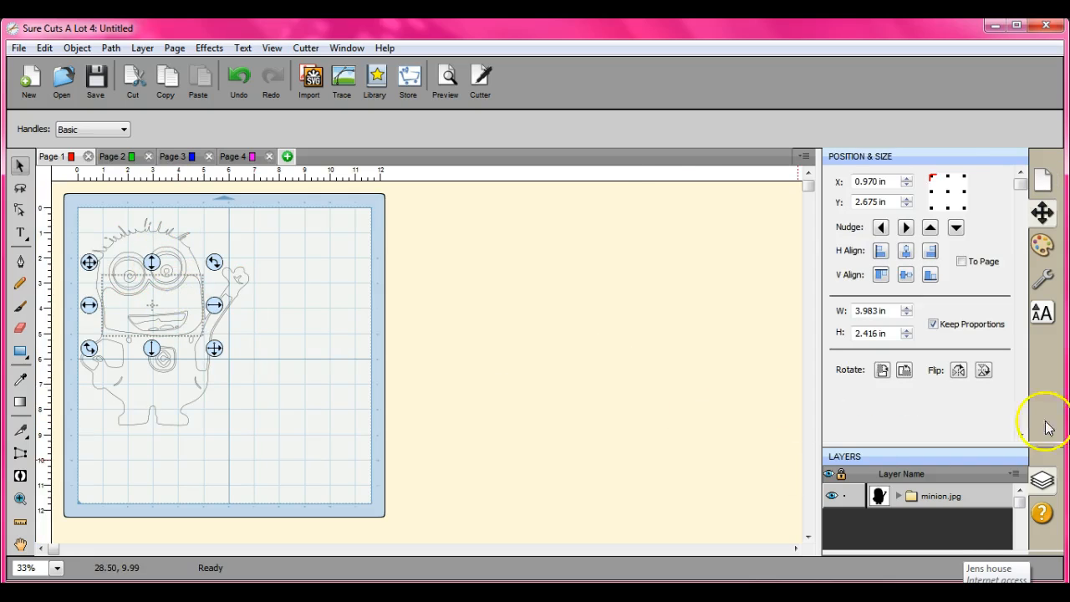
pyautogui.click(1012, 475)
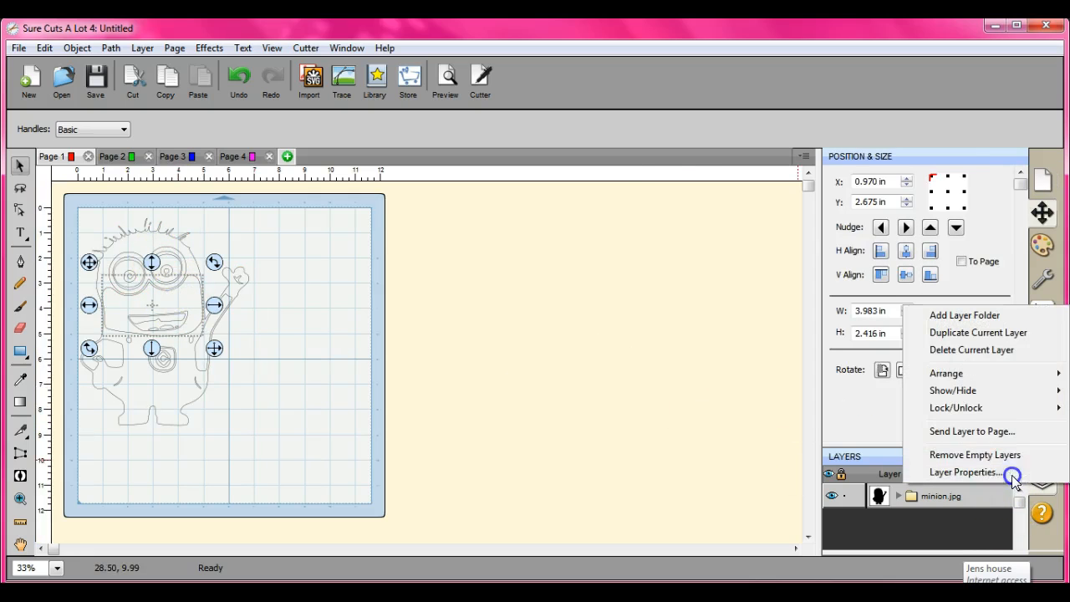
pyautogui.click(984, 431)
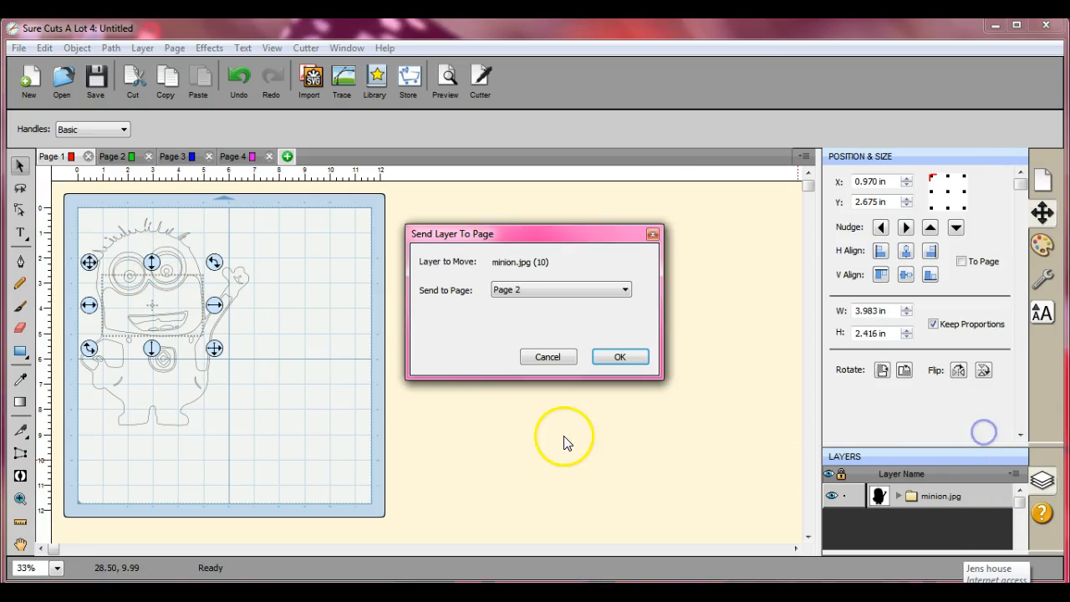
pyautogui.click(620, 358)
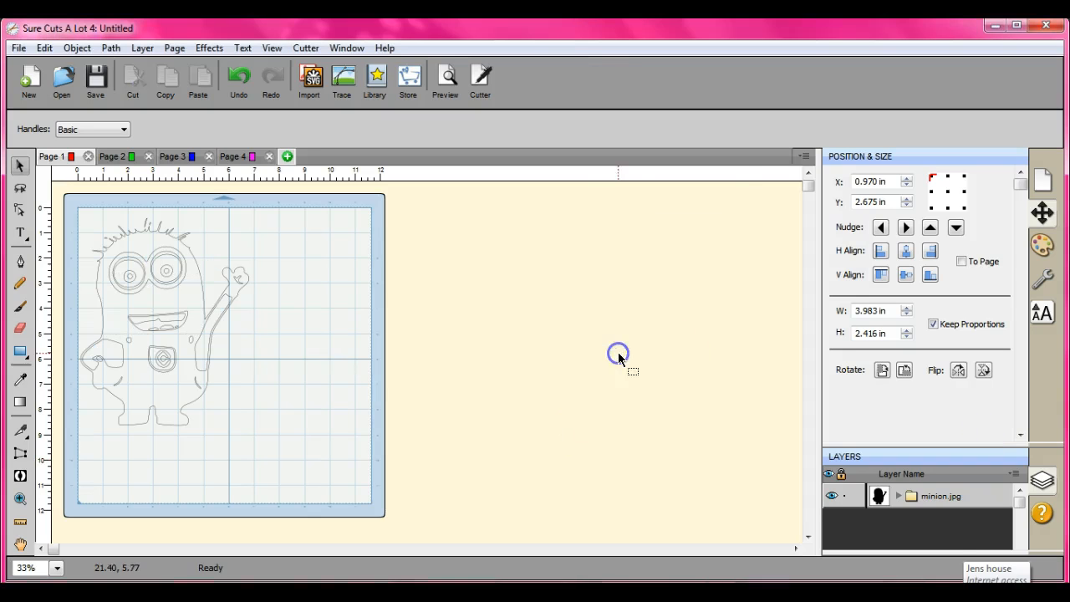
# Step: Send the minion's raised arm piece from Page 1 to Page 2
pyautogui.click(209, 317)
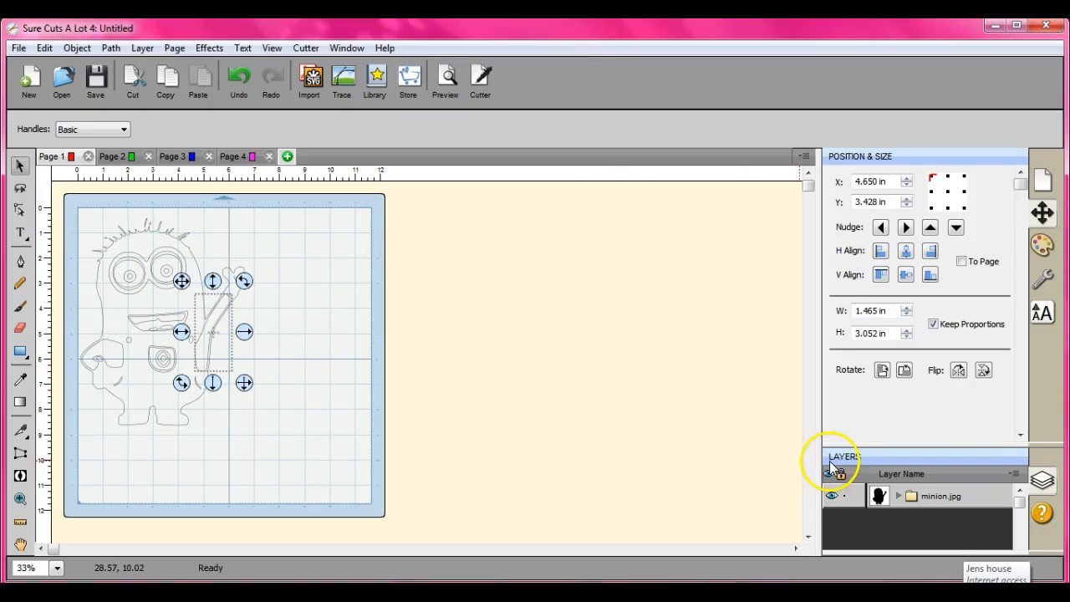
pyautogui.click(1014, 473)
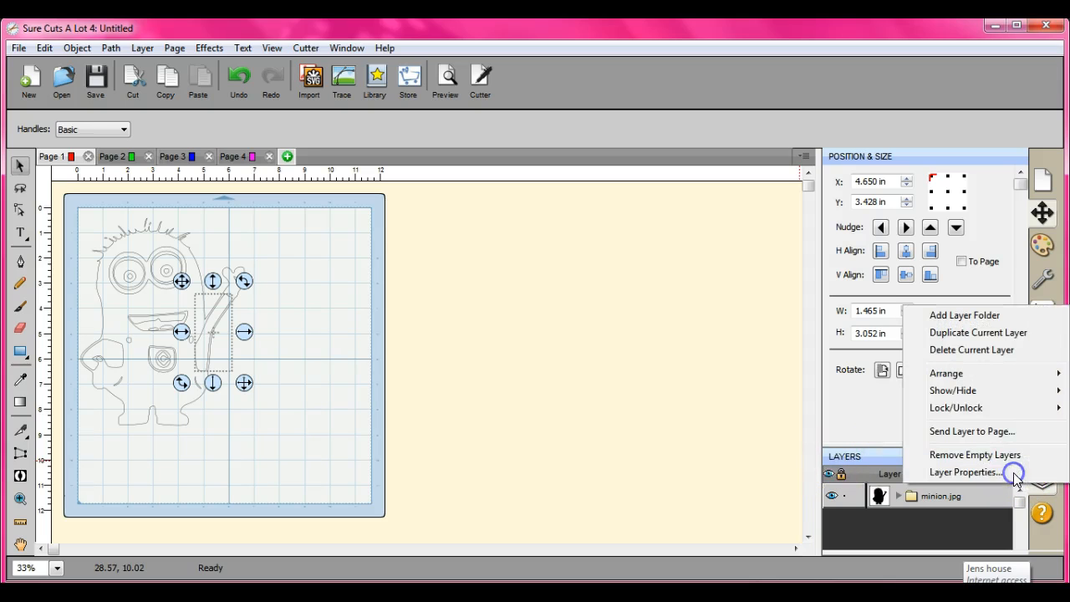
pyautogui.click(984, 432)
pyautogui.click(618, 357)
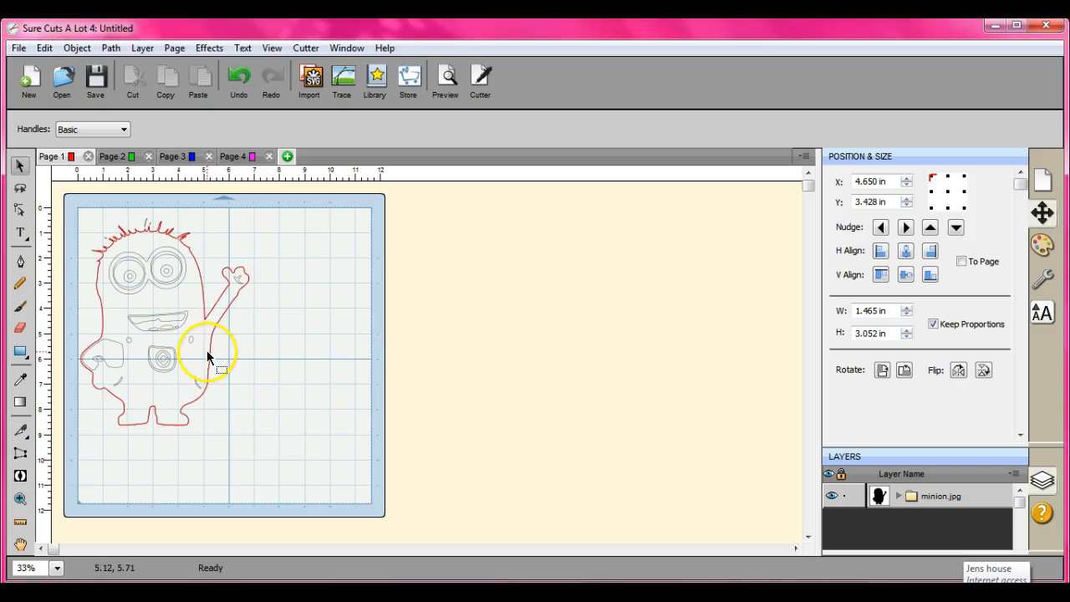
# Step: Send the minion's bent arm piece from Page 1 to Page 2, check the pieces there and return to Page 1
pyautogui.click(112, 359)
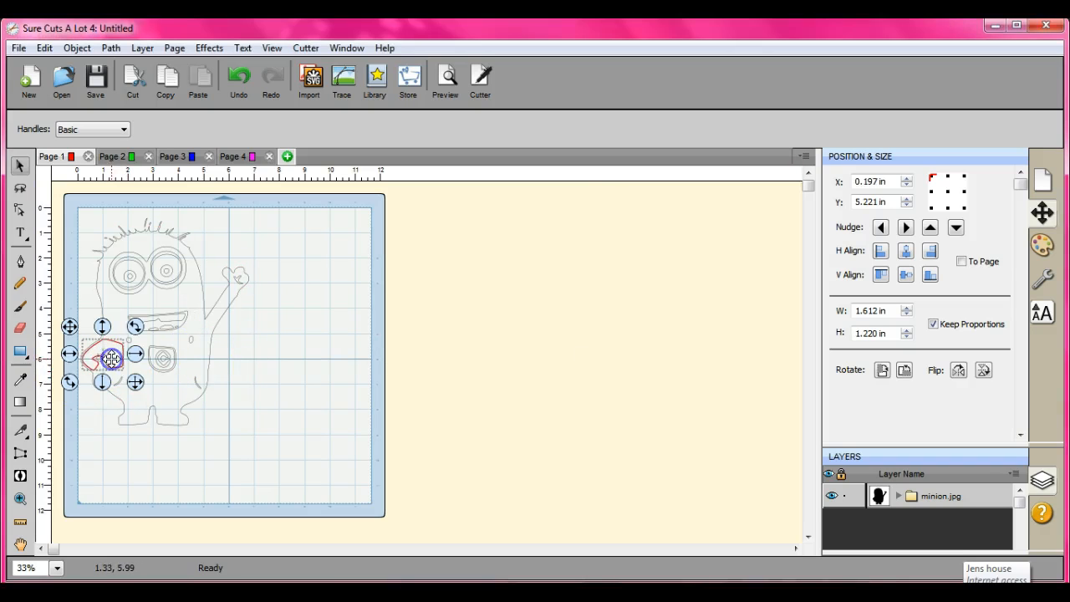
pyautogui.click(1016, 474)
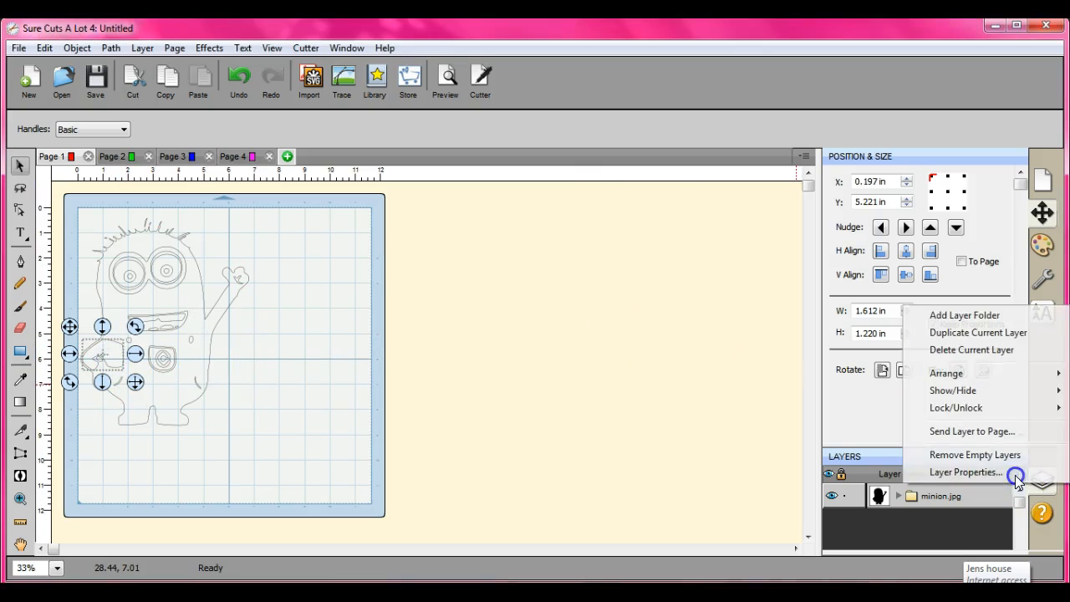
pyautogui.click(970, 431)
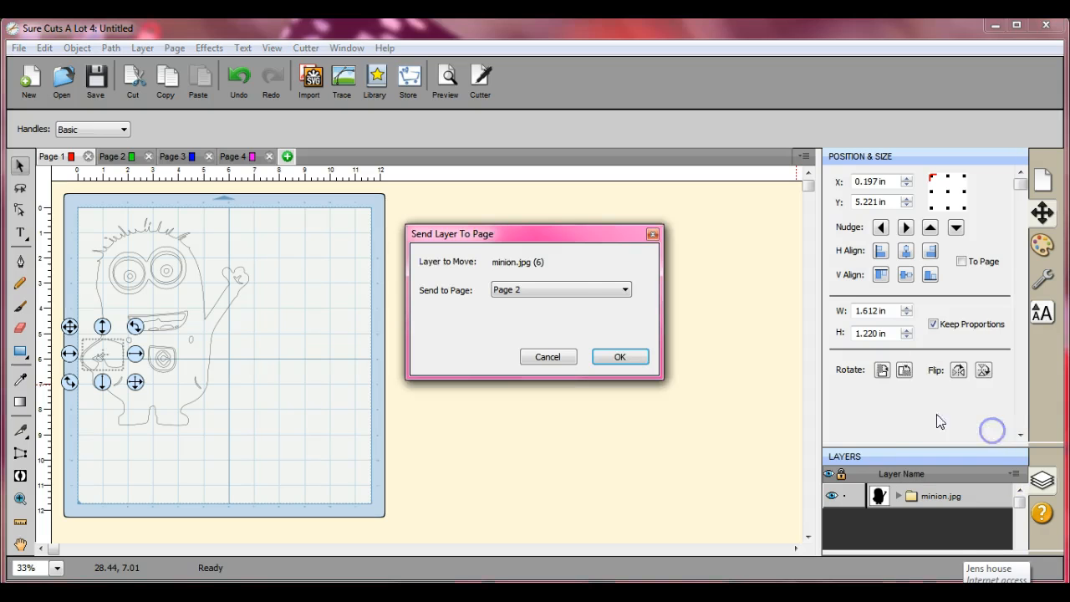
pyautogui.click(614, 358)
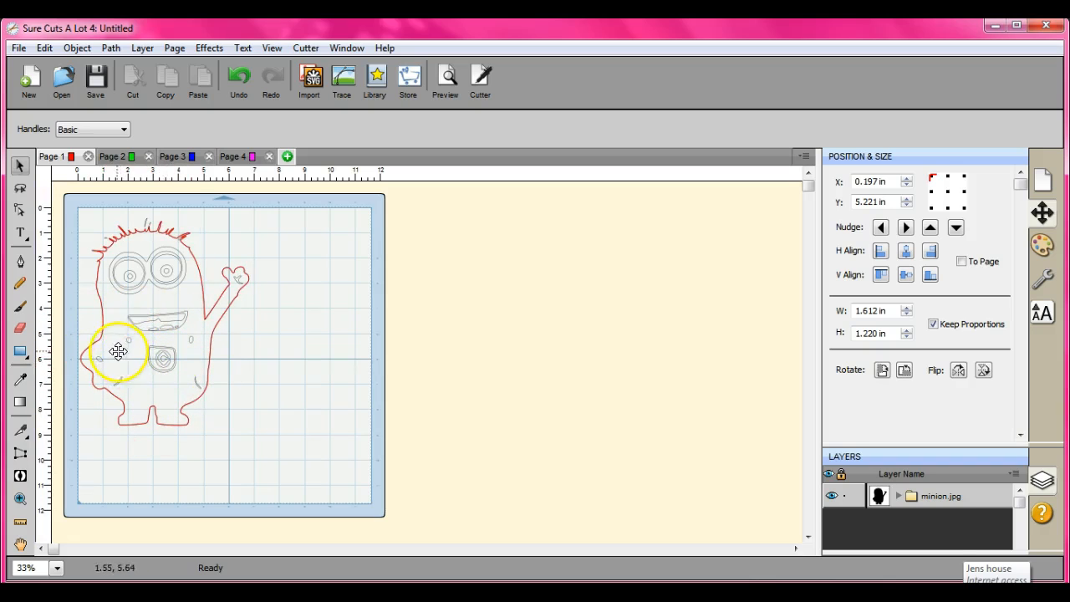
pyautogui.click(128, 159)
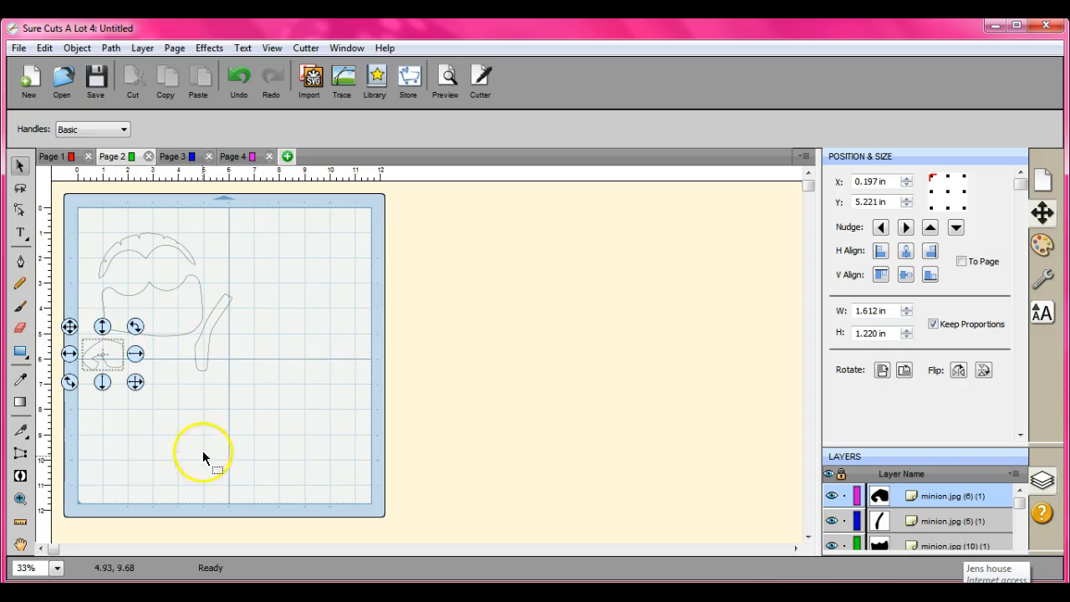
pyautogui.click(281, 407)
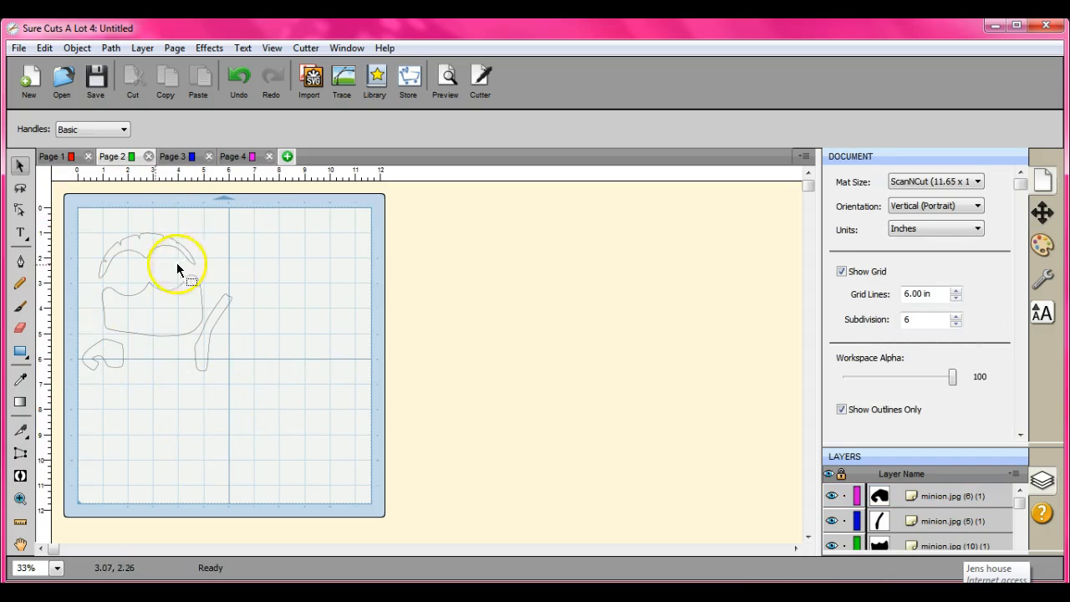
pyautogui.click(72, 157)
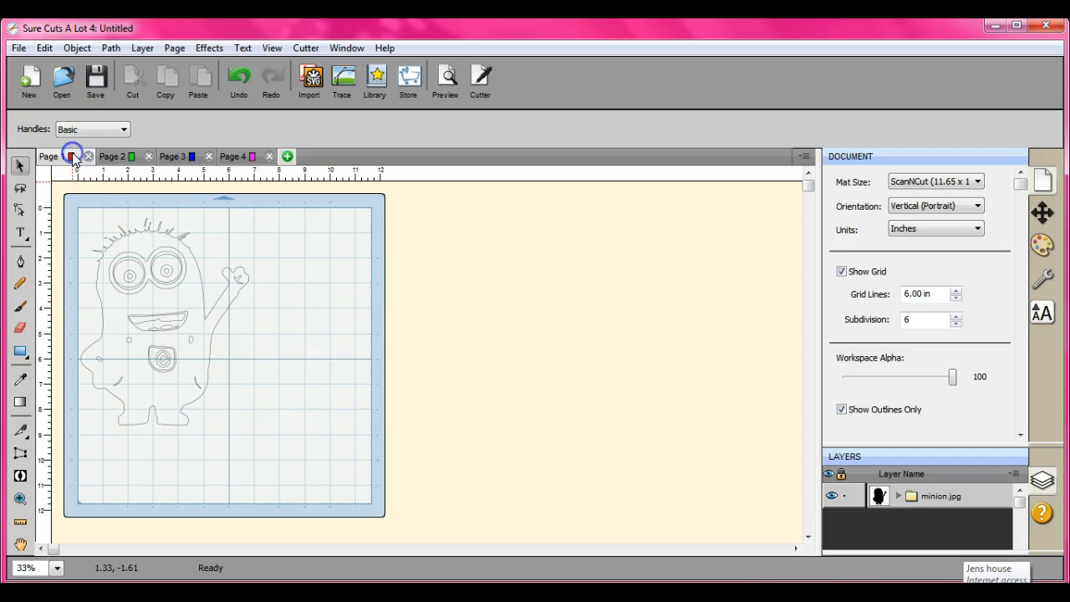
pyautogui.click(269, 353)
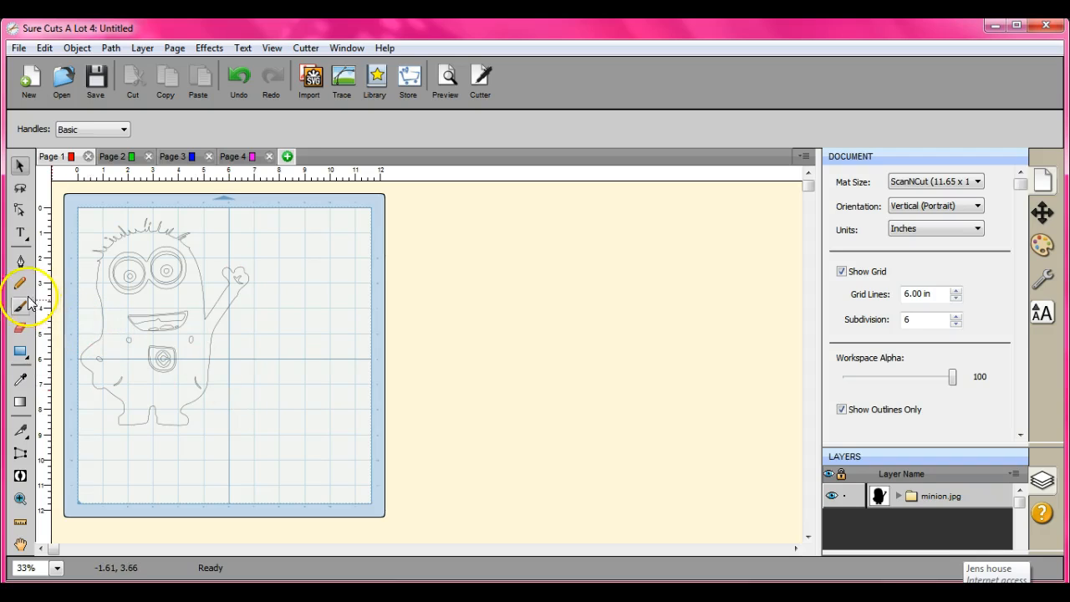
# Step: Try to draw a line with the Pen tool from the body outline above the bent arm across the minion's body
pyautogui.click(20, 263)
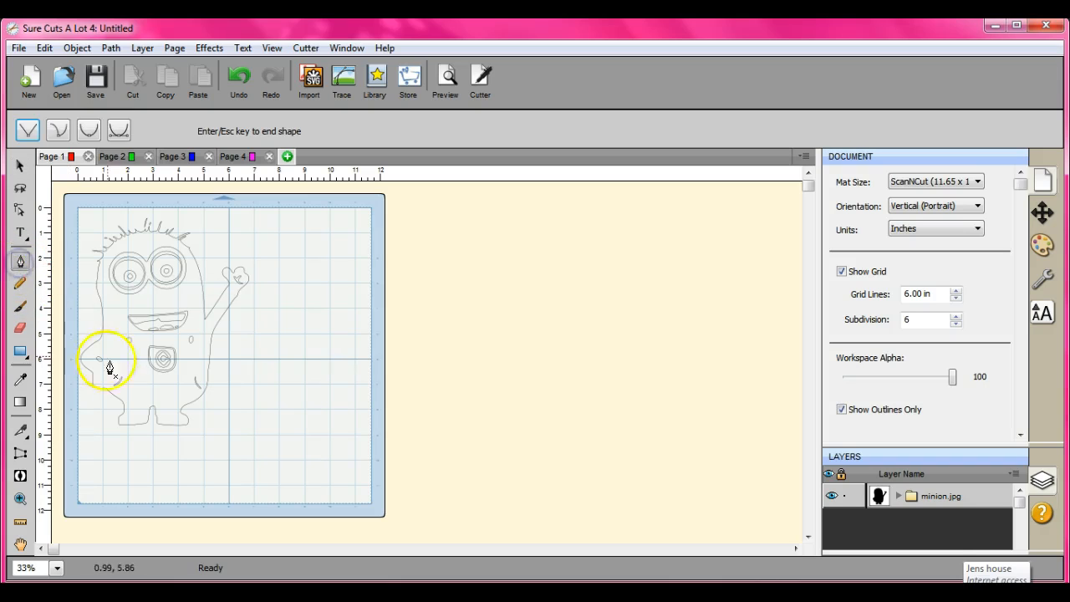
pyautogui.click(101, 342)
pyautogui.click(204, 319)
pyautogui.press('Escape')
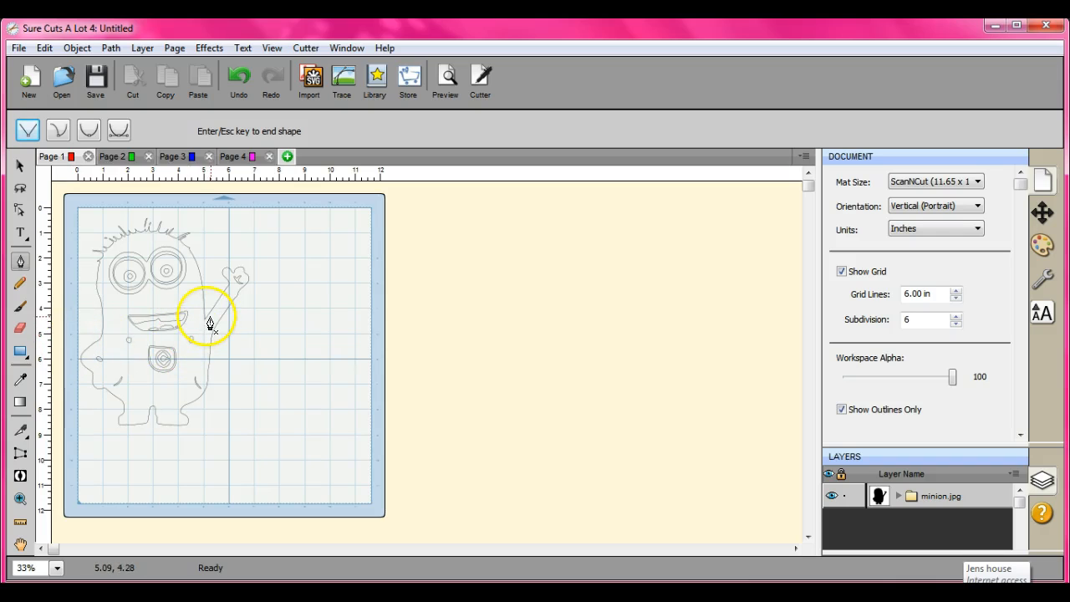
pyautogui.click(123, 156)
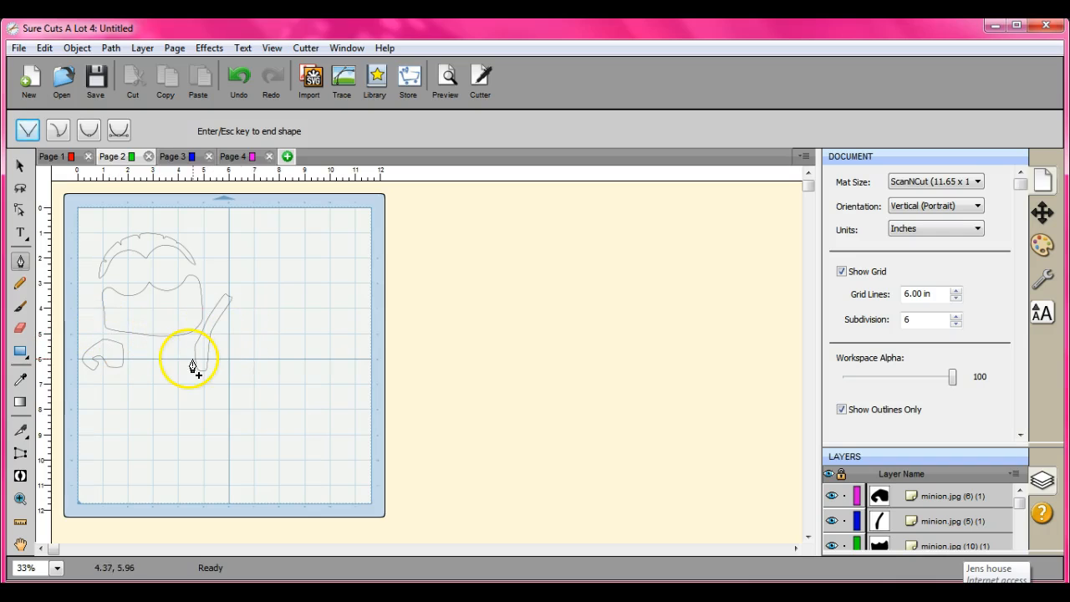
pyautogui.click(52, 156)
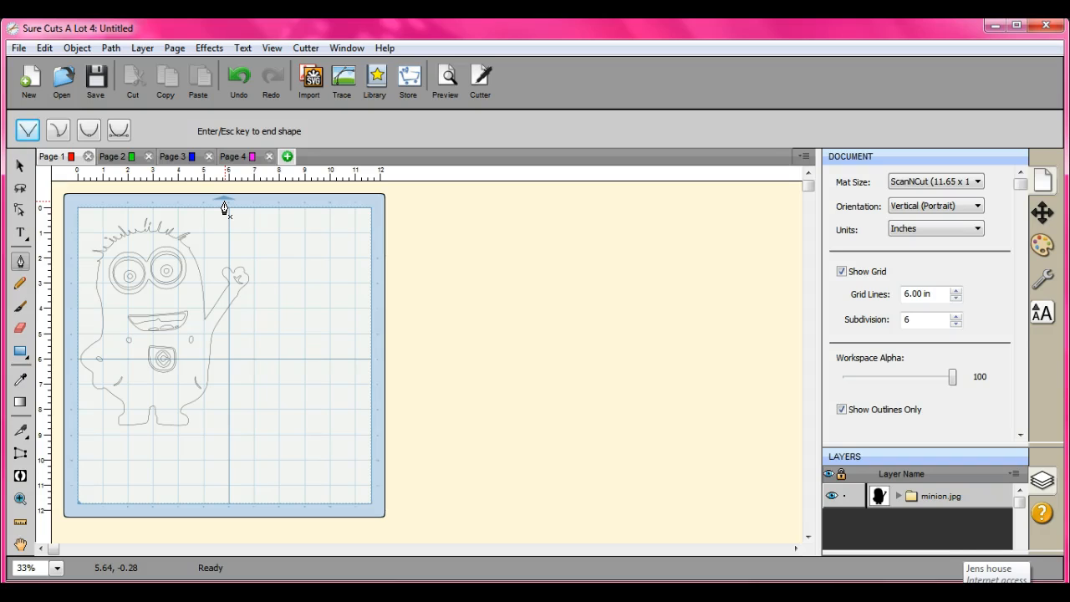
pyautogui.click(21, 260)
pyautogui.click(100, 336)
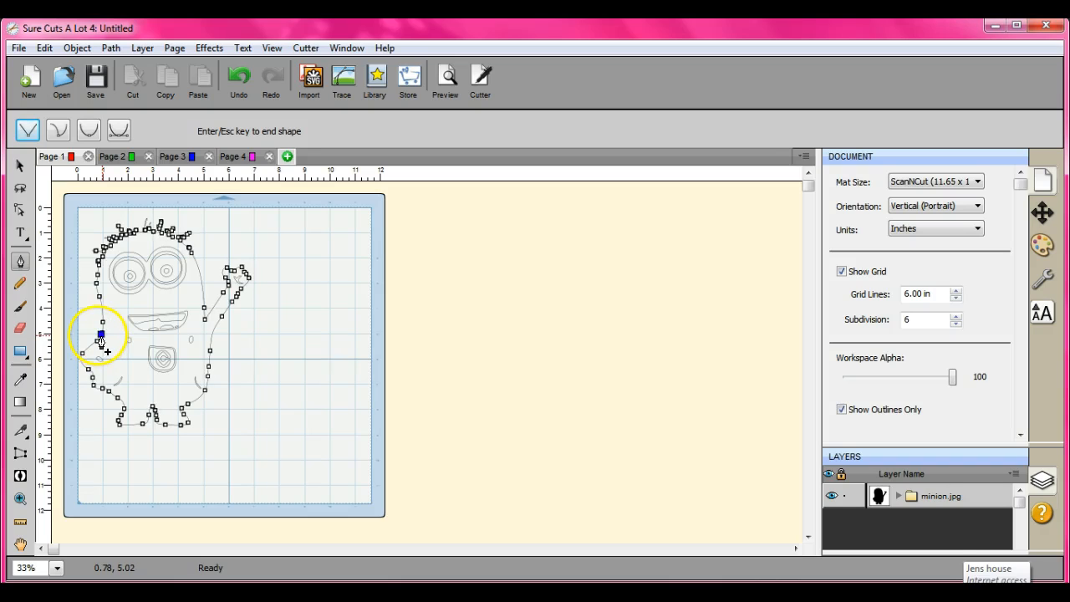
pyautogui.click(100, 337)
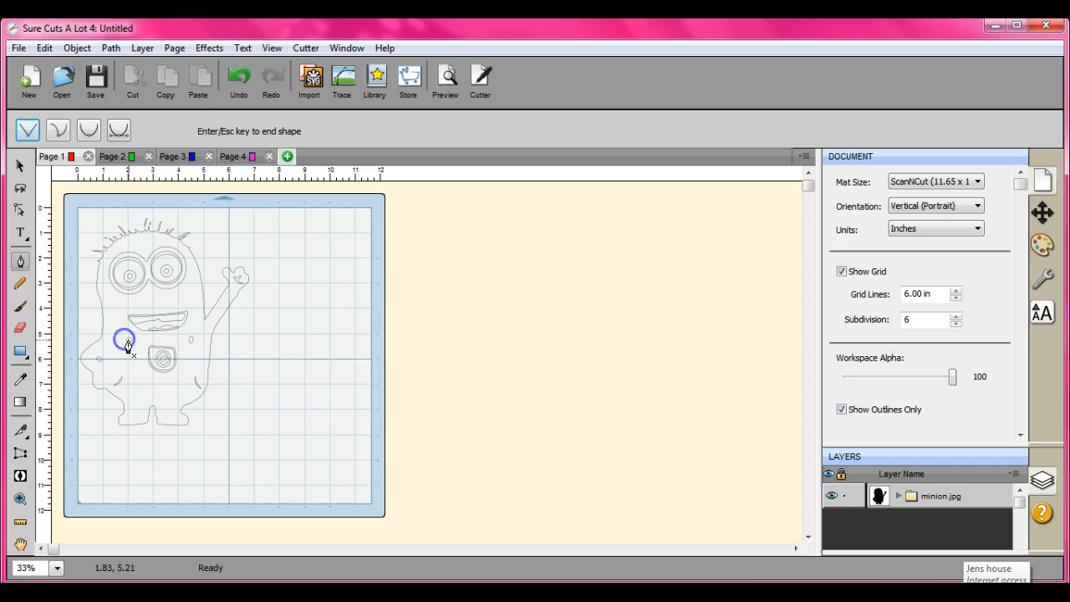
# Step: Draw a freehand line about 1.02 in wide from the bent arm's shoulder to the nearest overall button, and delete the stray point above the raised hand
pyautogui.click(21, 286)
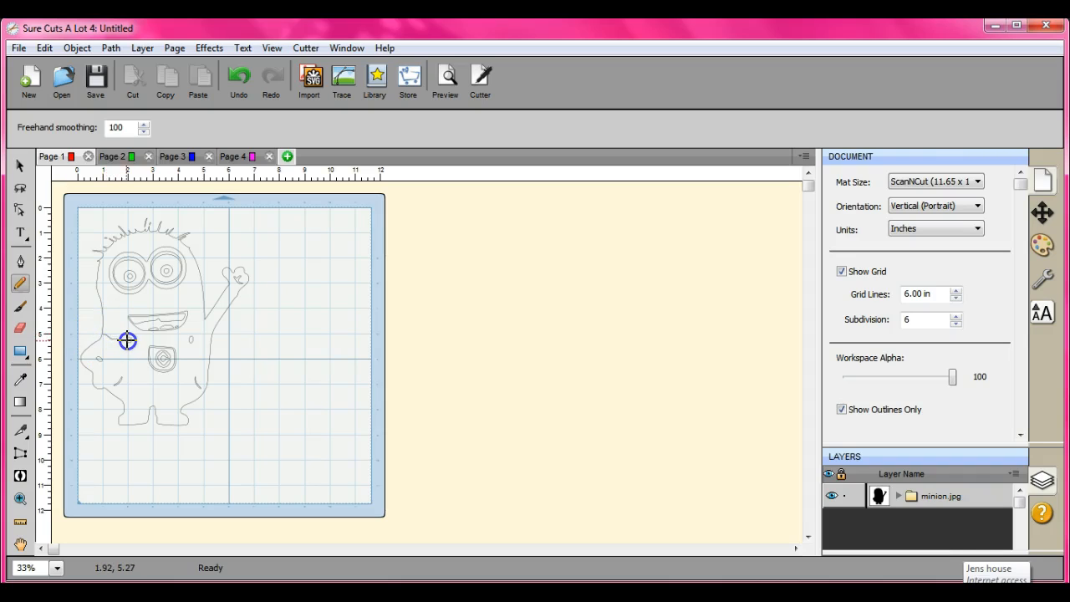
pyautogui.moveTo(128, 340); pyautogui.dragTo(129, 340)
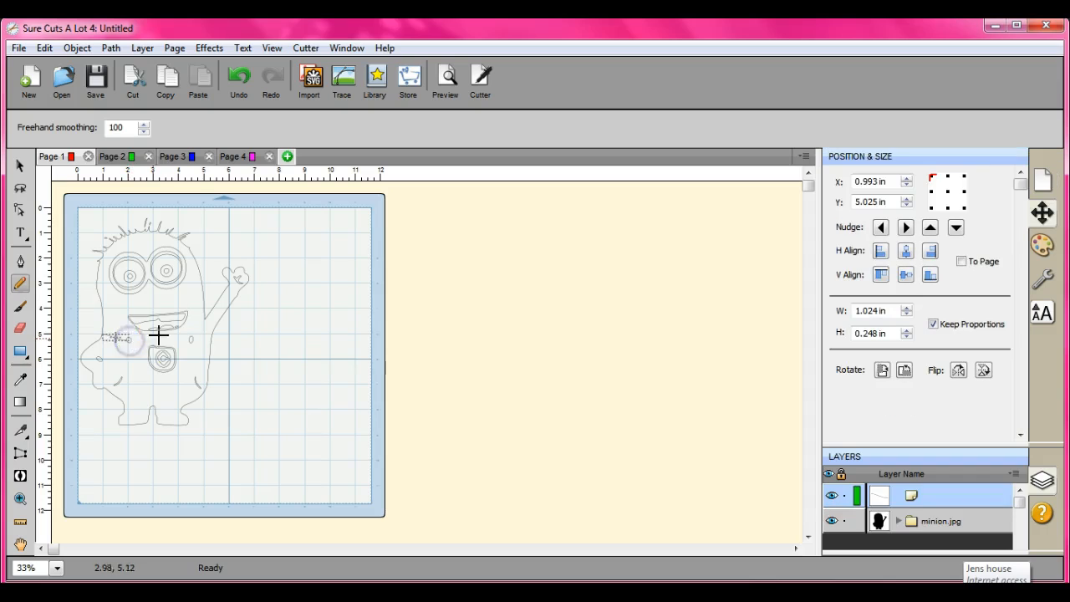
pyautogui.click(138, 132)
pyautogui.click(214, 243)
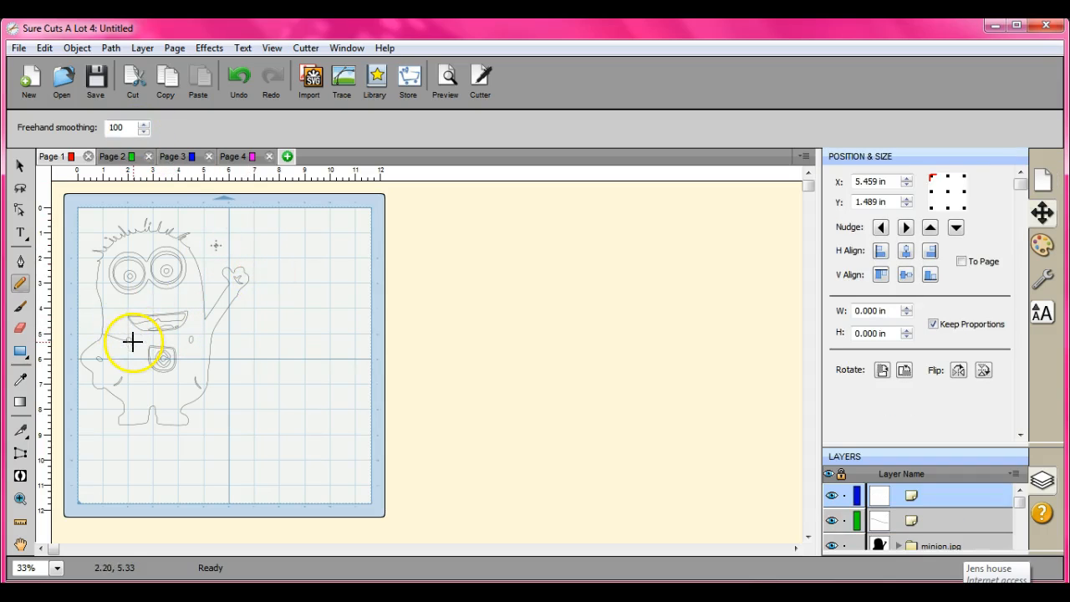
pyautogui.click(20, 166)
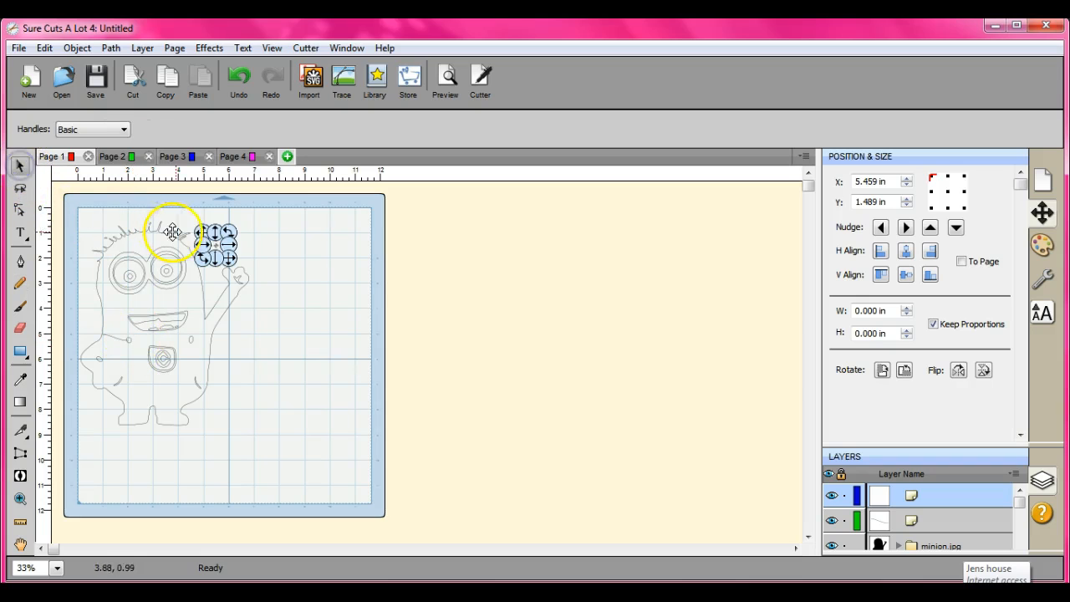
pyautogui.rightClick(217, 253)
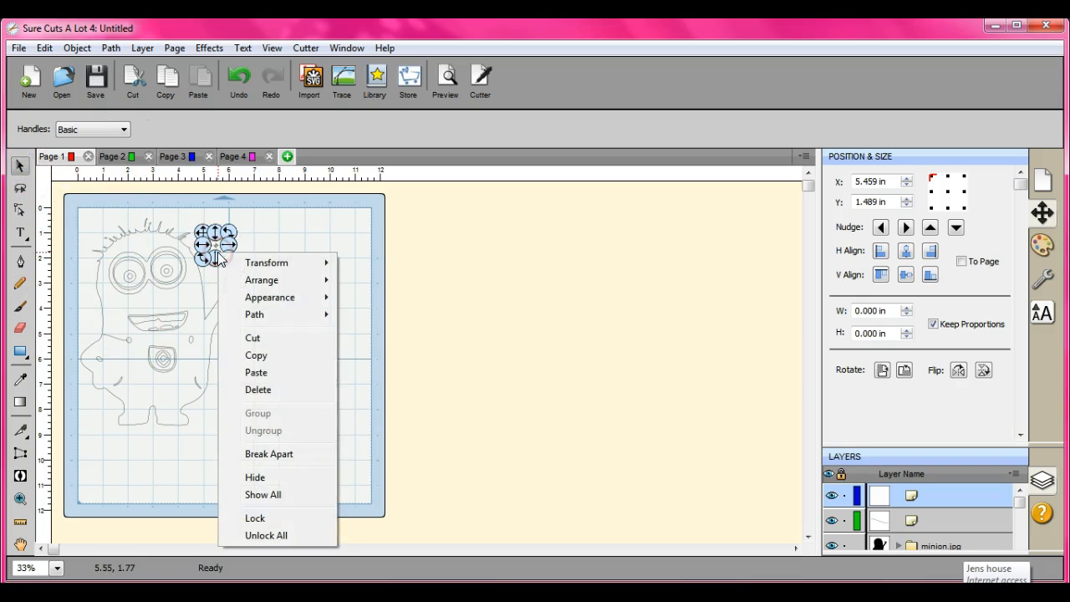
pyautogui.click(256, 391)
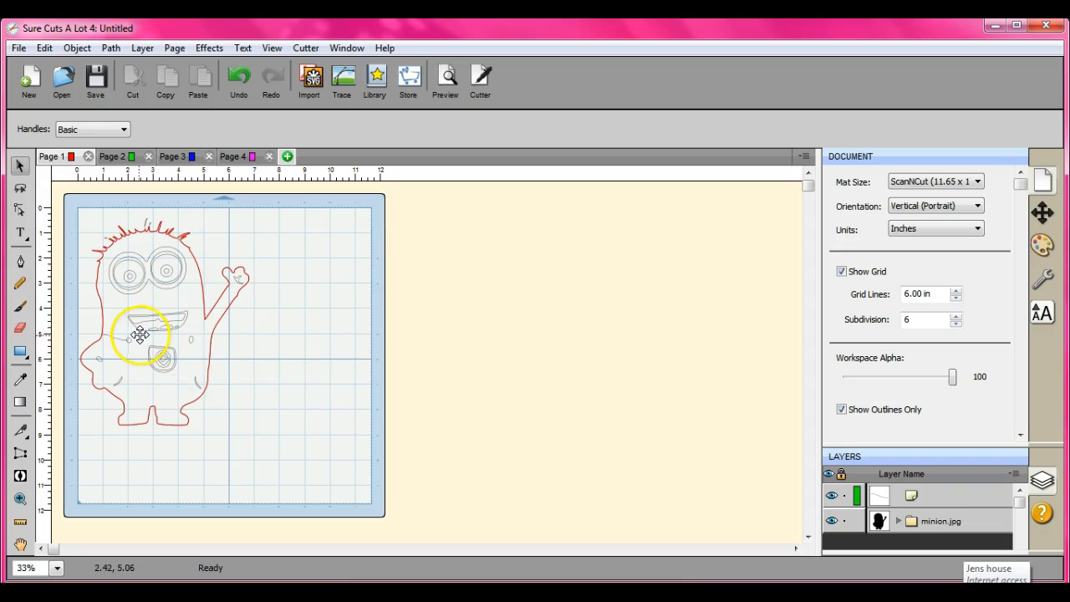
# Step: Review Pages 2, 3 and 4 and return to Page 1
pyautogui.click(129, 156)
pyautogui.click(191, 156)
pyautogui.click(257, 158)
pyautogui.click(56, 157)
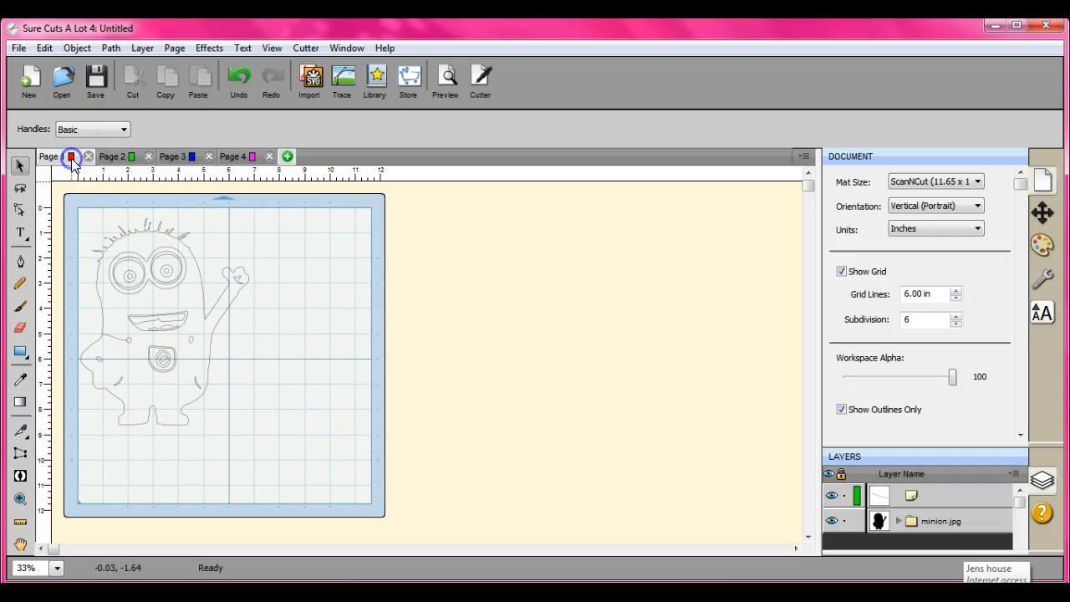